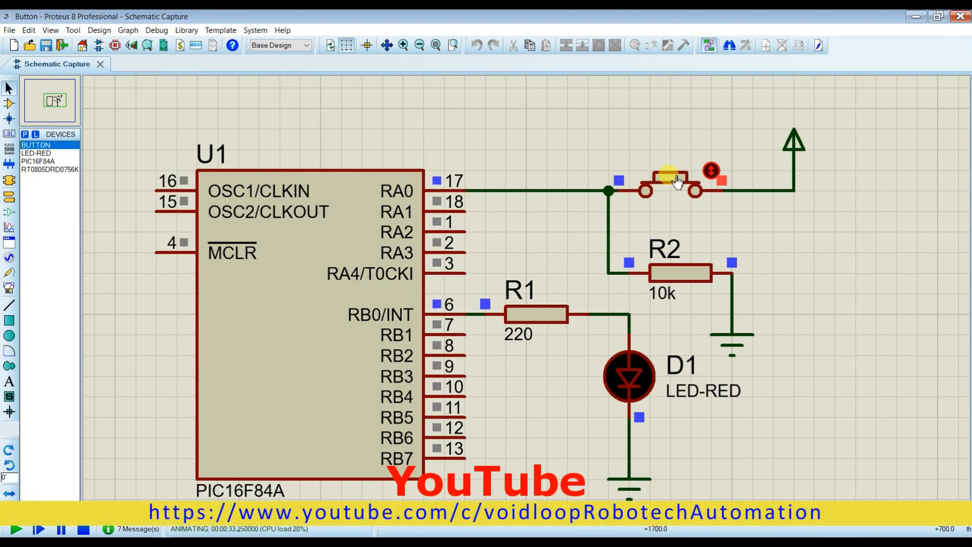
# Press the RA0 push button repeatedly so LED D1 lights on each press.
pyautogui.click(674, 181)
pyautogui.click(674, 179)
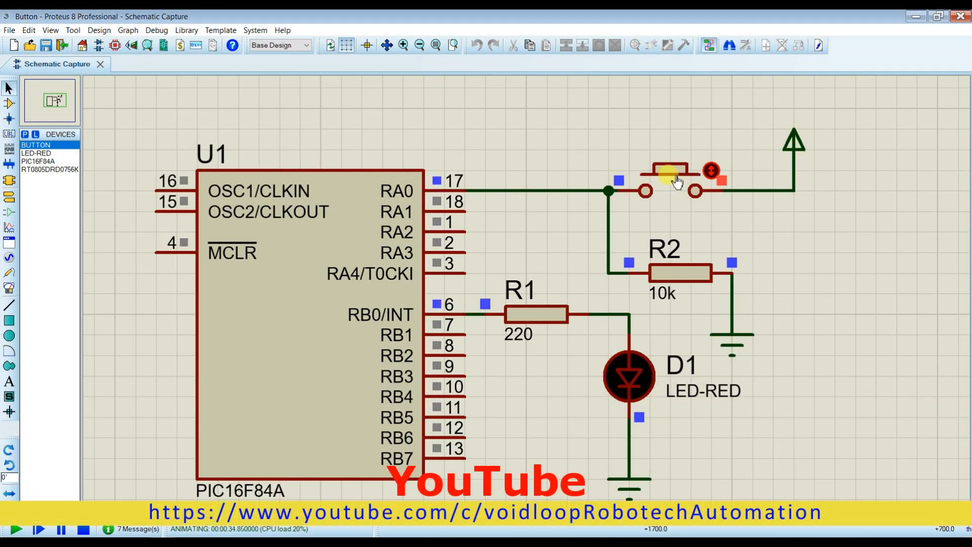
pyautogui.click(675, 180)
pyautogui.click(675, 180)
pyautogui.click(675, 180)
pyautogui.click(675, 180)
pyautogui.click(675, 180)
pyautogui.click(674, 180)
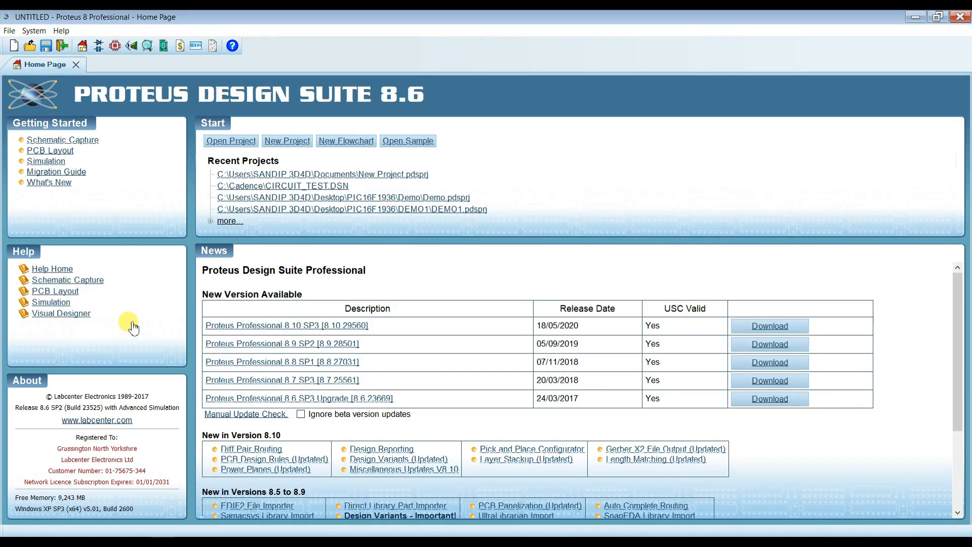
# Start a new project named Button and choose the PROJECT subfolder as its save location.
pyautogui.click(287, 140)
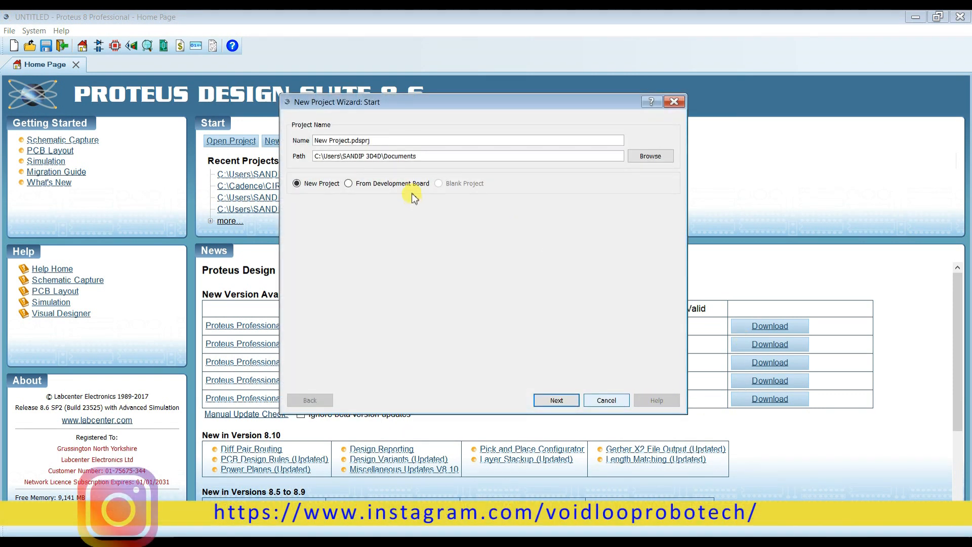
pyautogui.click(350, 142)
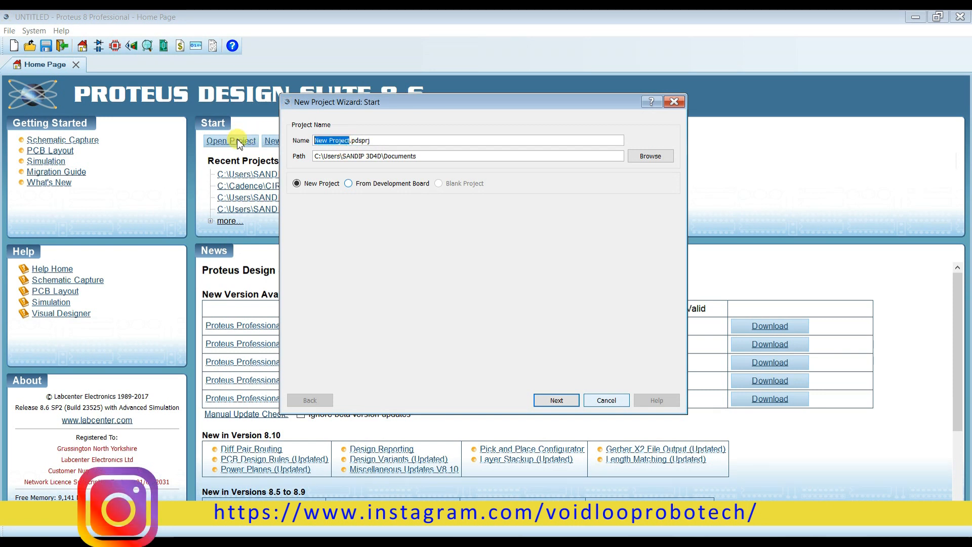
pyautogui.write('Button')
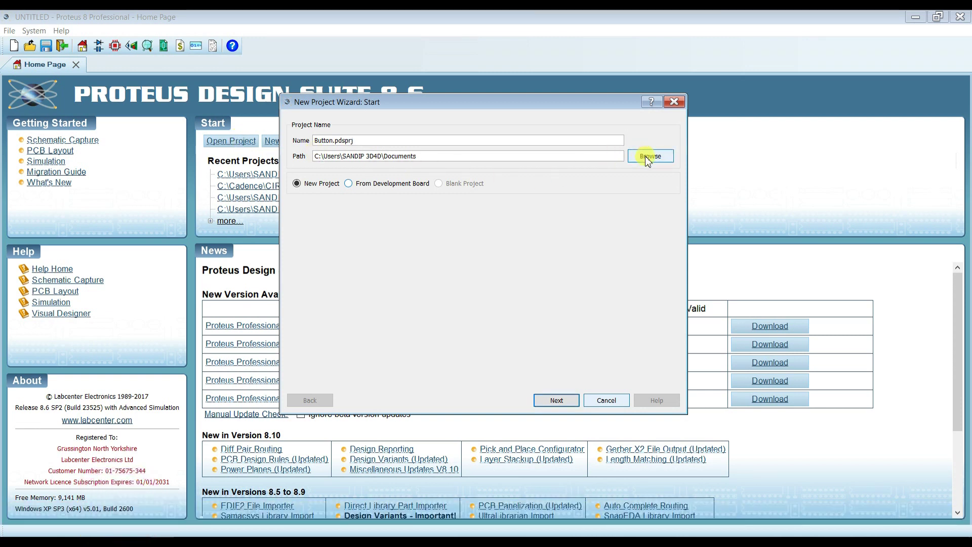
pyautogui.click(644, 156)
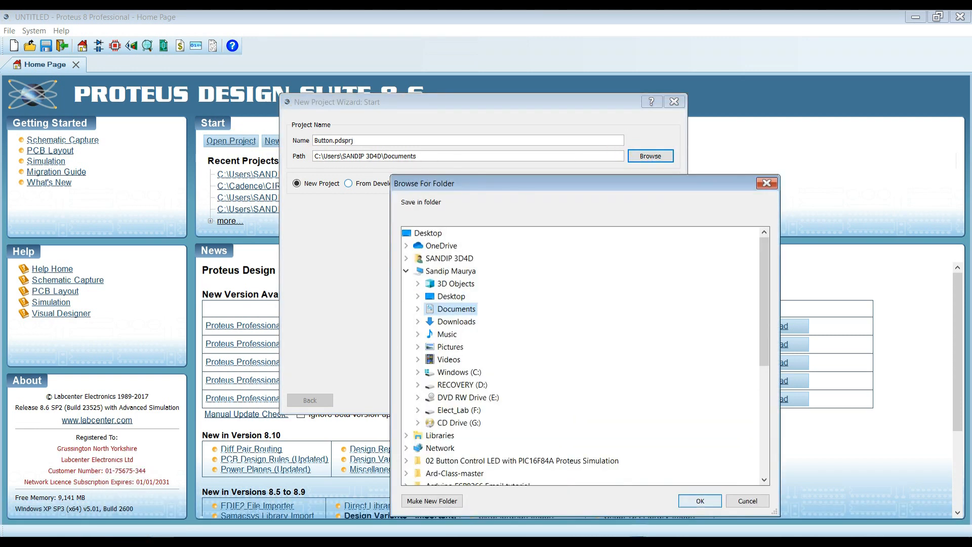
pyautogui.scroll(-5, 581, 352)
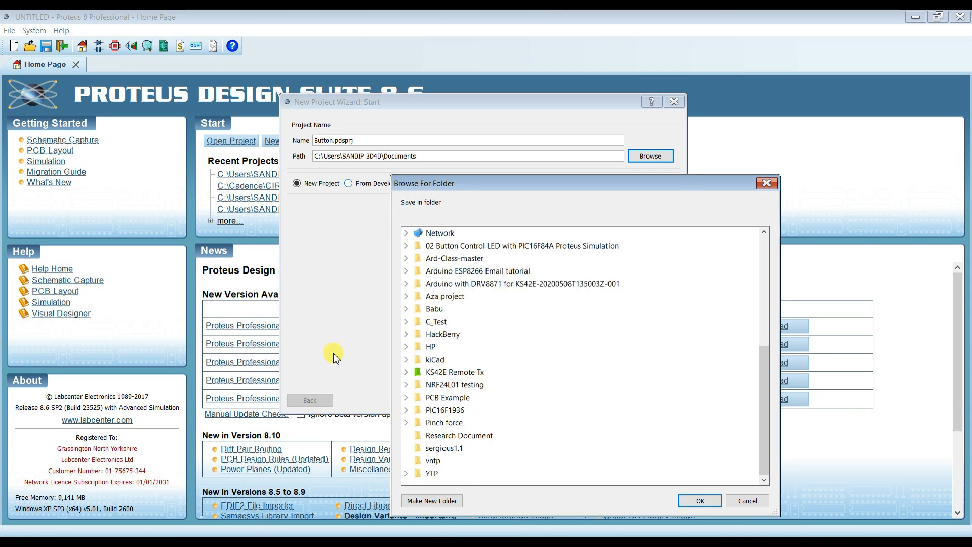
pyautogui.click(406, 246)
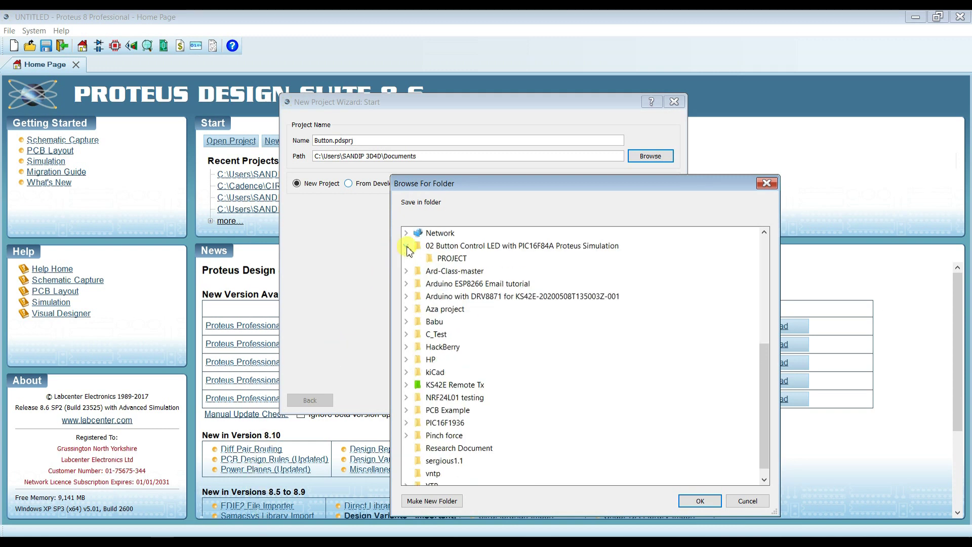
pyautogui.click(451, 258)
pyautogui.click(700, 500)
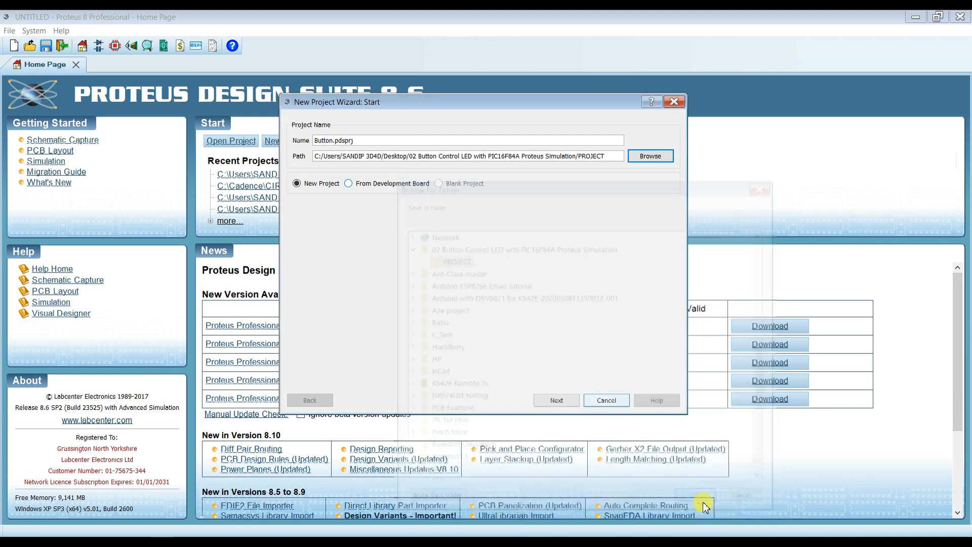
# Finish the wizard with the default schematic, no PCB layout and no firmware project.
pyautogui.click(556, 400)
pyautogui.click(556, 400)
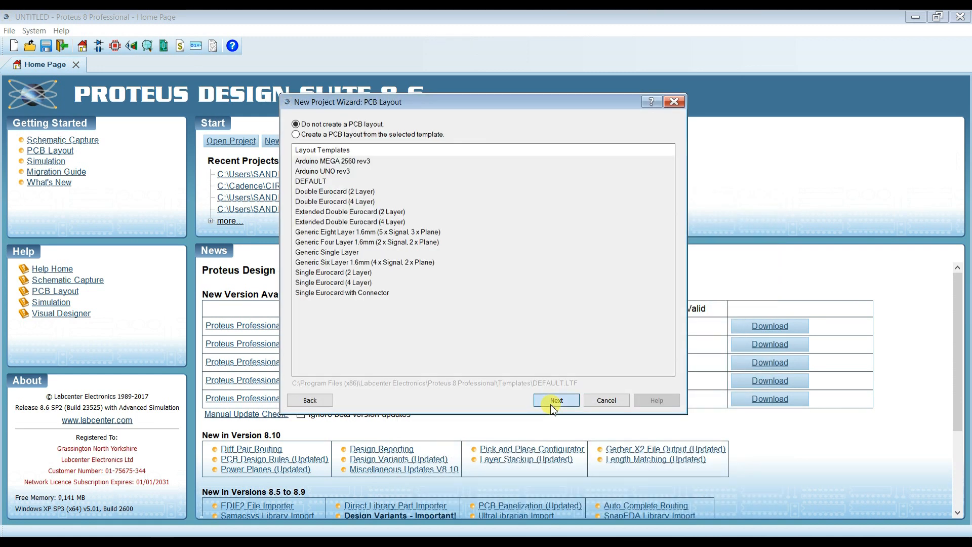
pyautogui.click(555, 400)
pyautogui.click(555, 400)
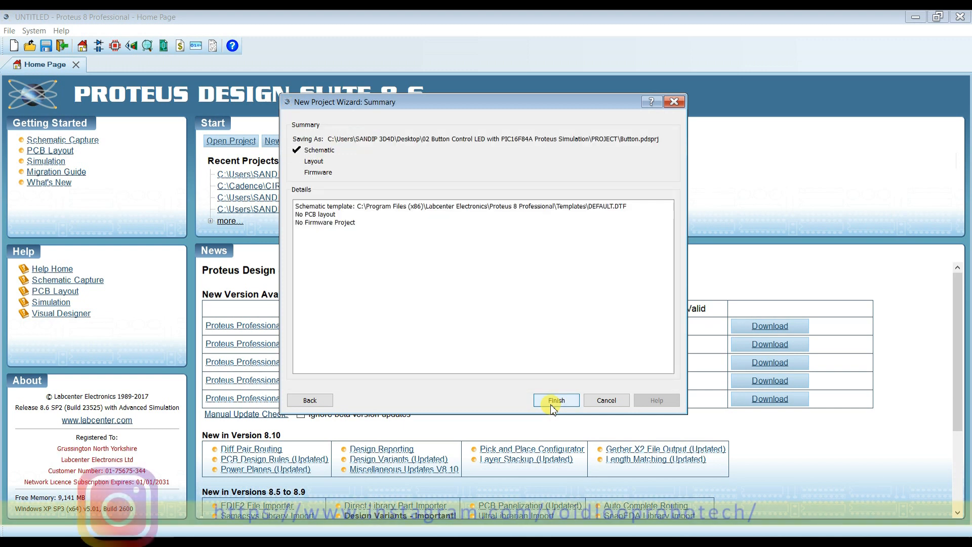
pyautogui.click(555, 401)
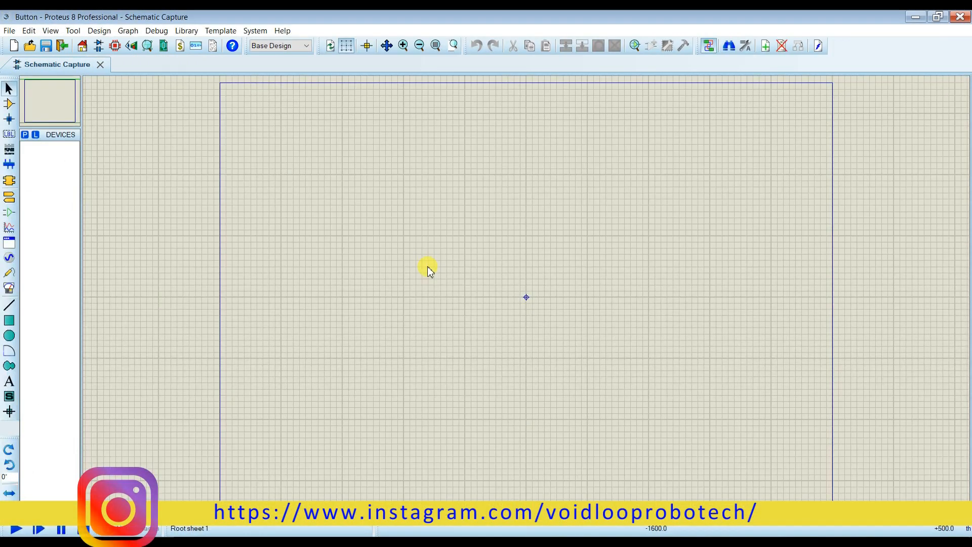
# Search the parts library for PIC16F84A and add it to the project's devices.
pyautogui.click(26, 135)
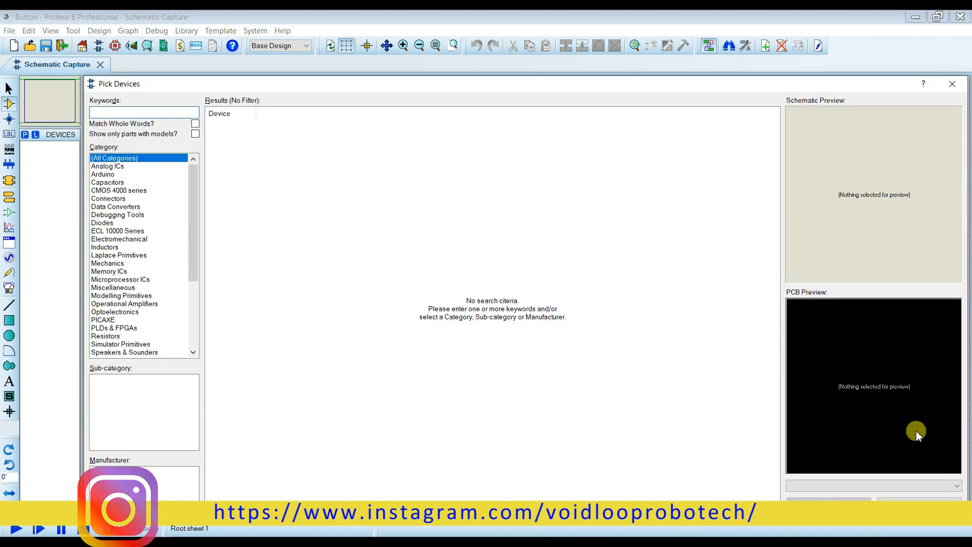
pyautogui.write('PIC')
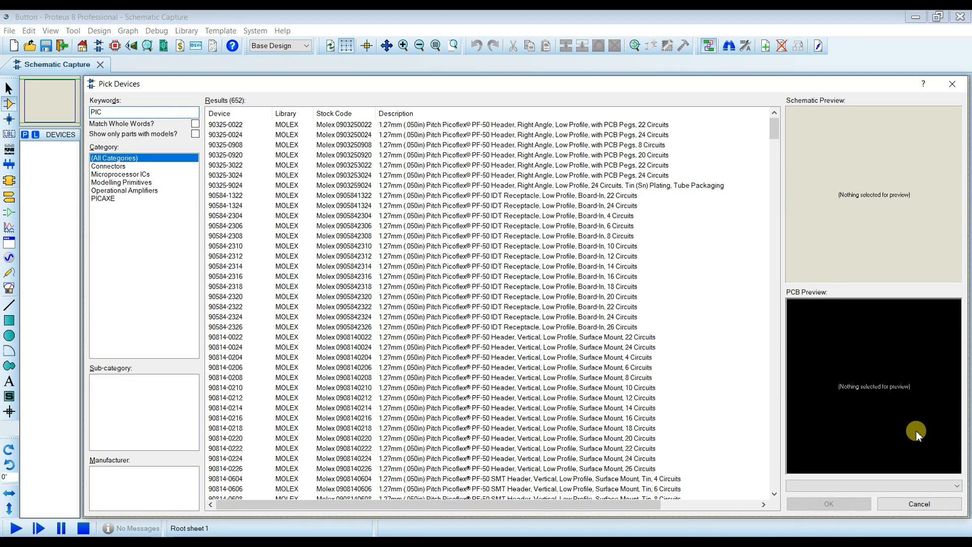
pyautogui.write('16F')
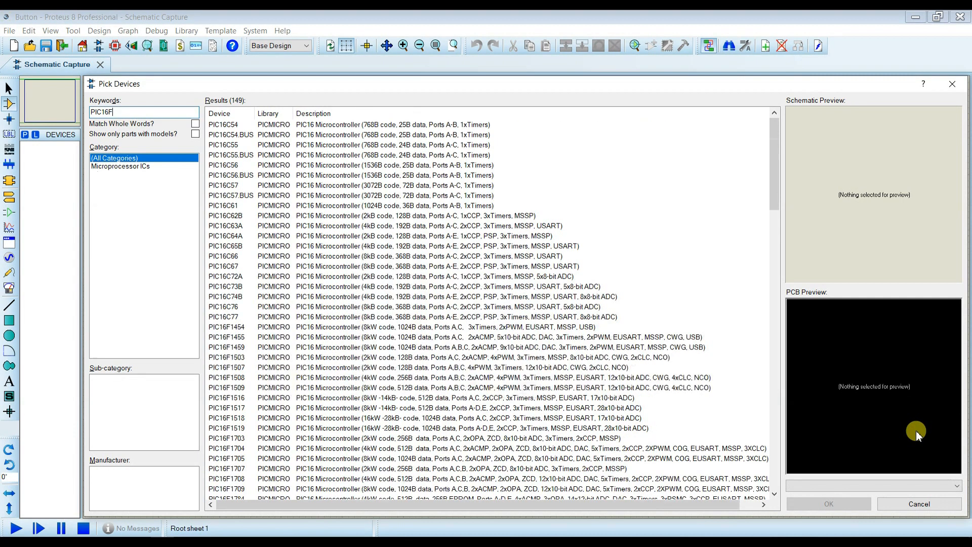
pyautogui.write('84A')
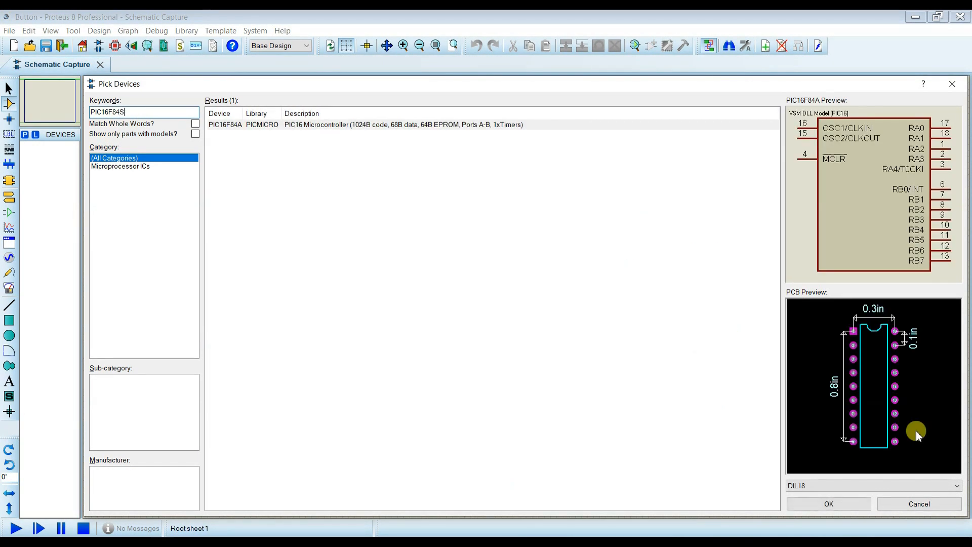
pyautogui.press('BackSpace')
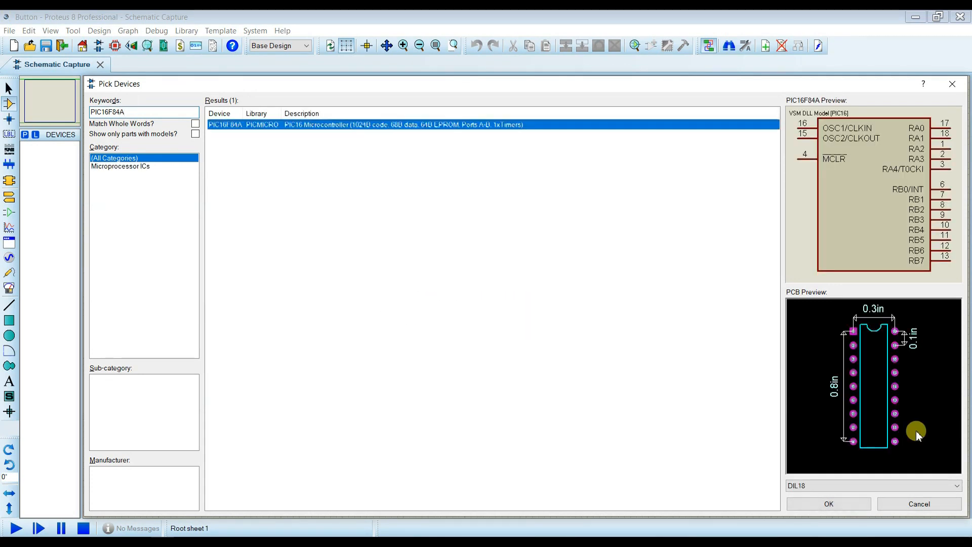
pyautogui.press('Return')
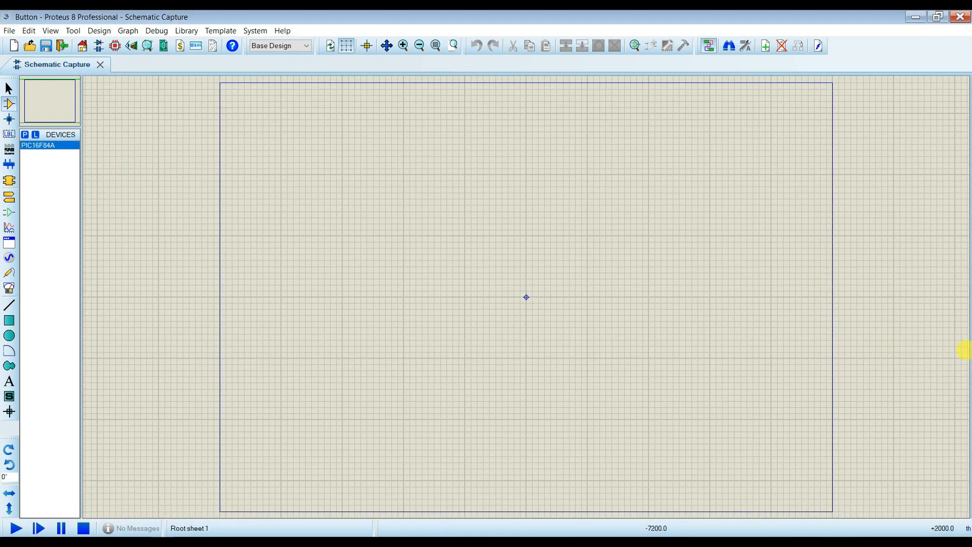
# Add the animated LED-RED model from the parts library to the project's devices.
pyautogui.click(26, 135)
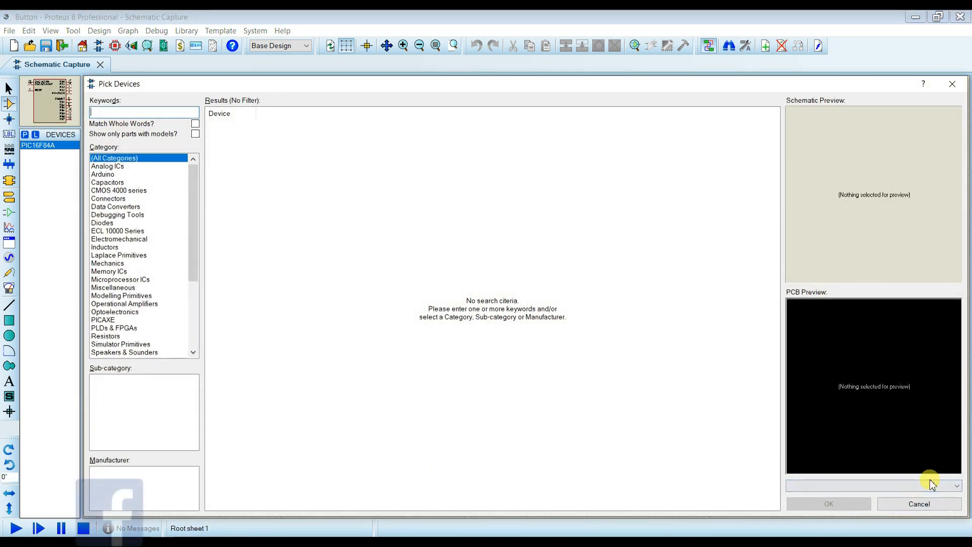
pyautogui.write('LED')
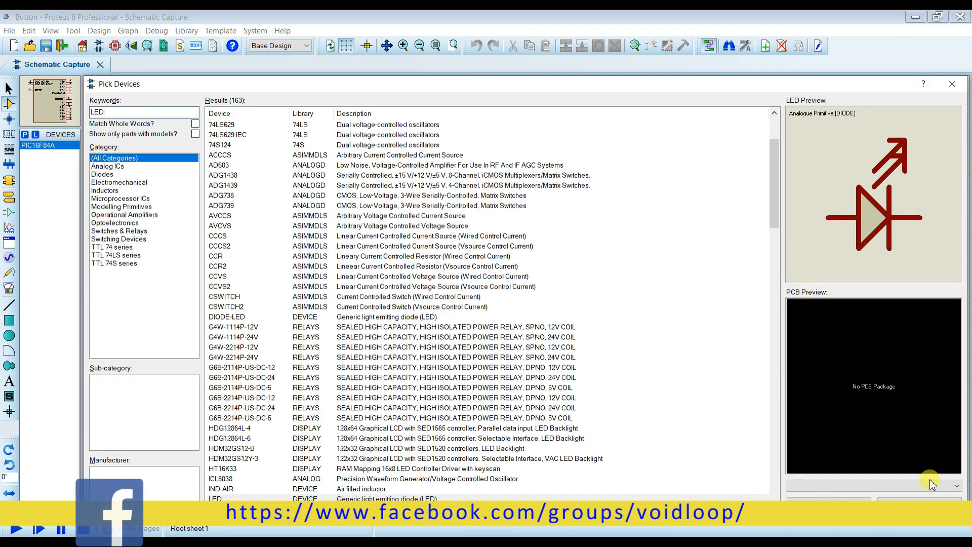
pyautogui.scroll(-10, 486, 304)
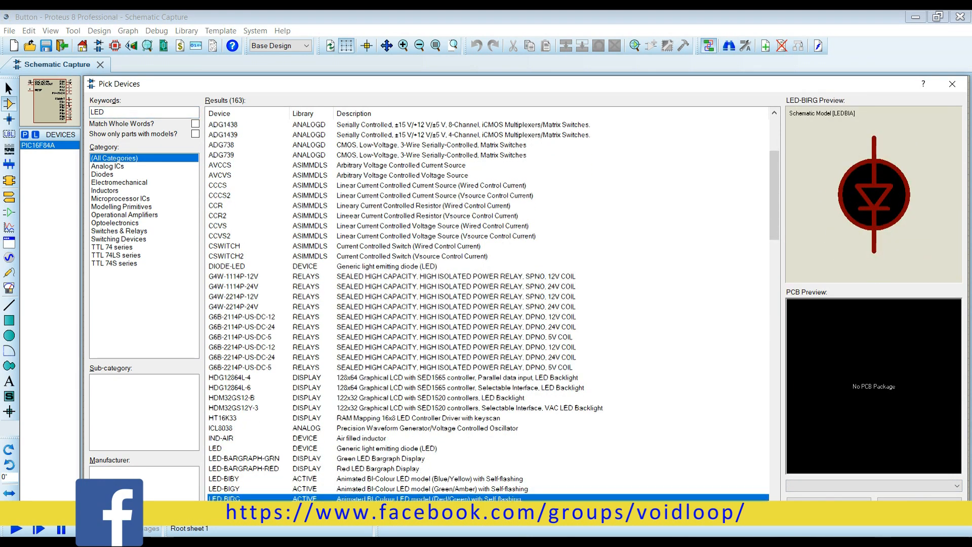
pyautogui.scroll(10, 403, 191)
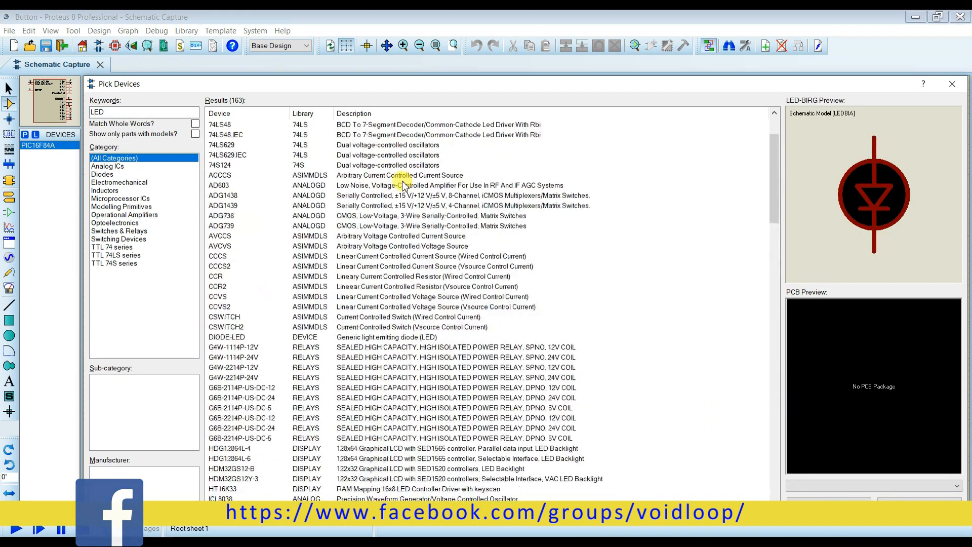
pyautogui.scroll(-8, 382, 243)
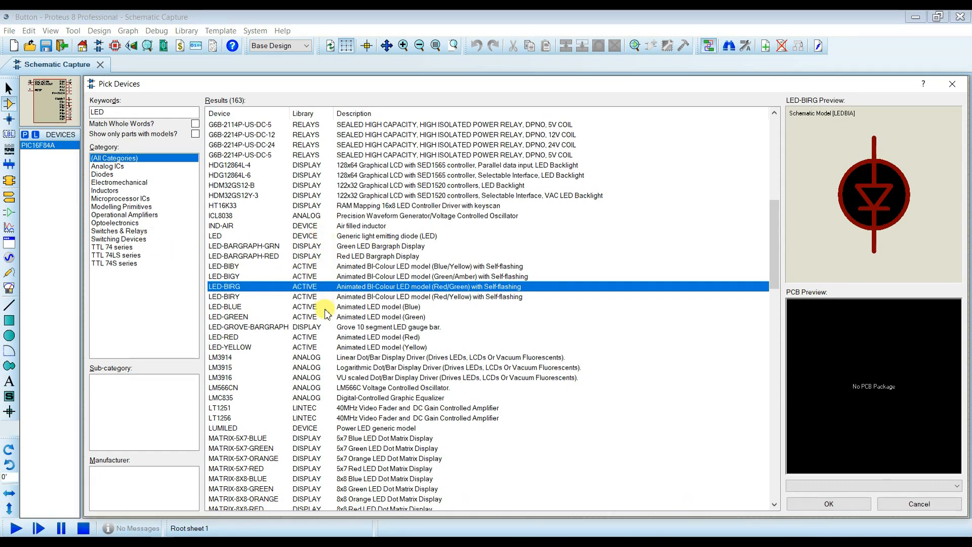
pyautogui.click(307, 338)
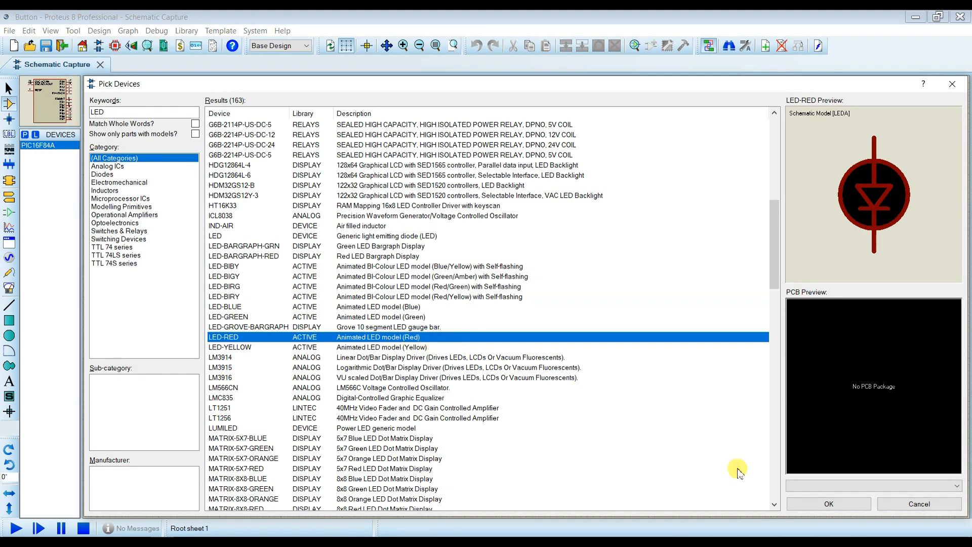
pyautogui.click(828, 504)
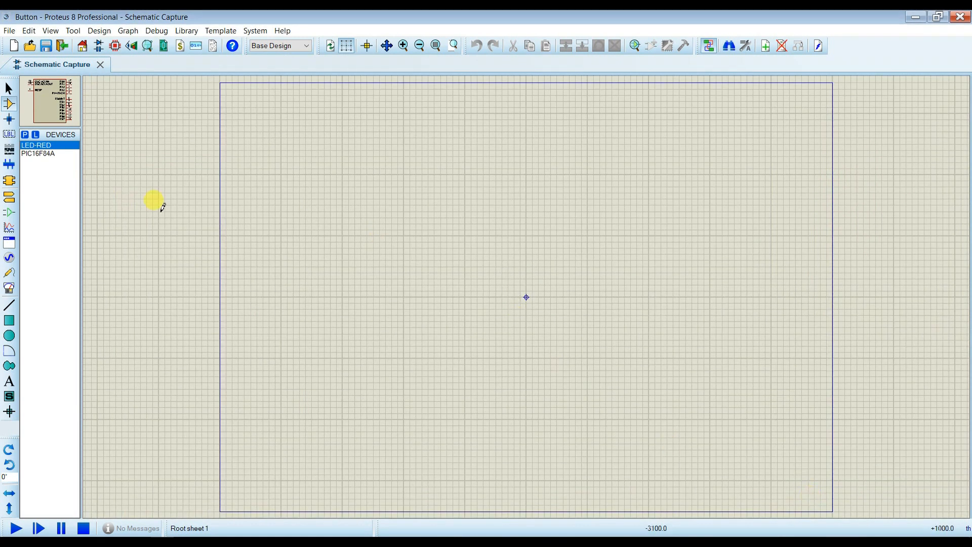
# Add the 56.2K RT0805DRD0756KL resistor and the SPST BUTTON to the device list.
pyautogui.click(26, 135)
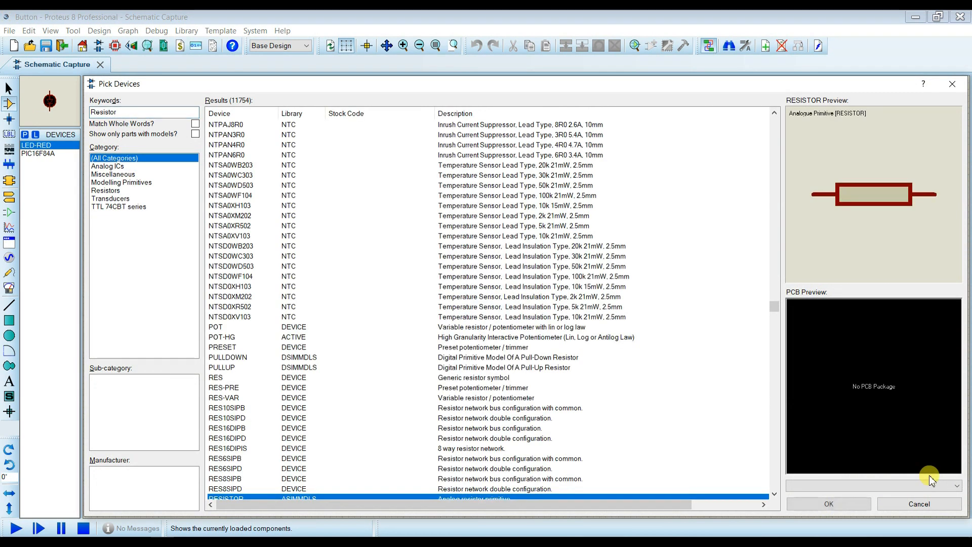
pyautogui.scroll(5, 684, 334)
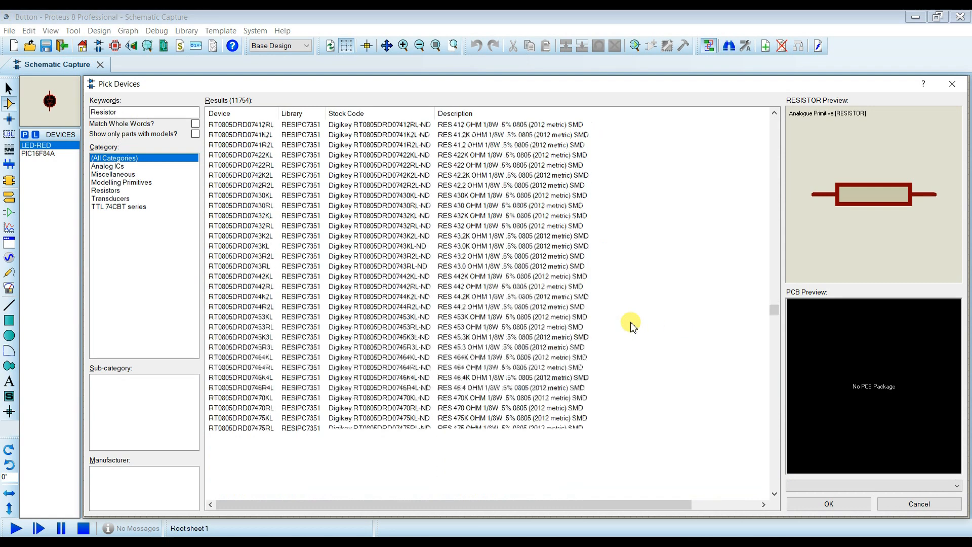
pyautogui.scroll(3, 531, 304)
pyautogui.doubleClick(498, 287)
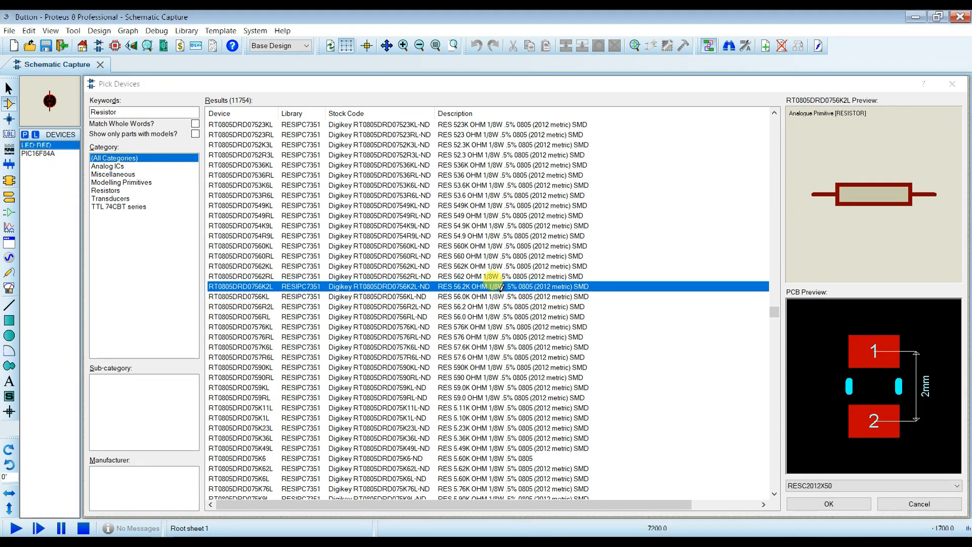
pyautogui.press('Return')
pyautogui.click(25, 134)
pyautogui.write('Button')
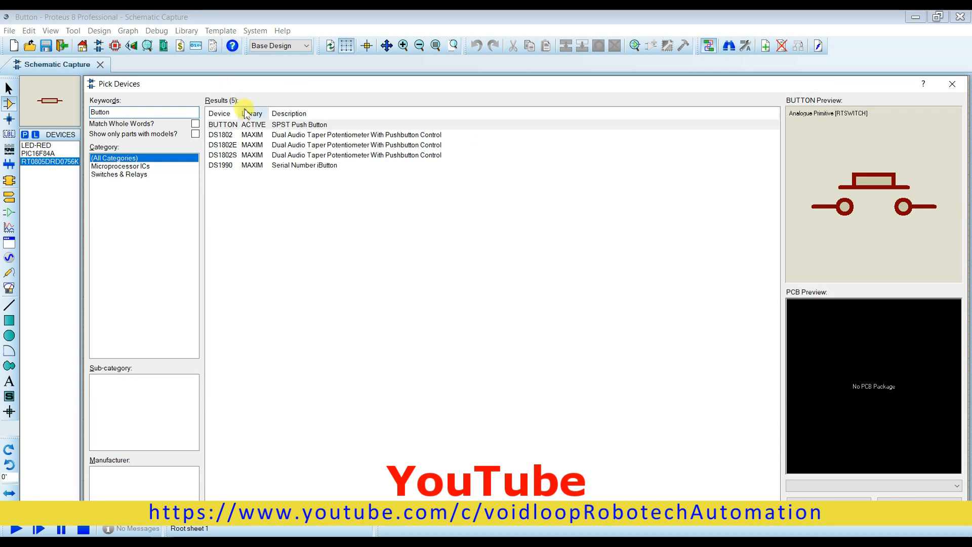
pyautogui.doubleClick(252, 125)
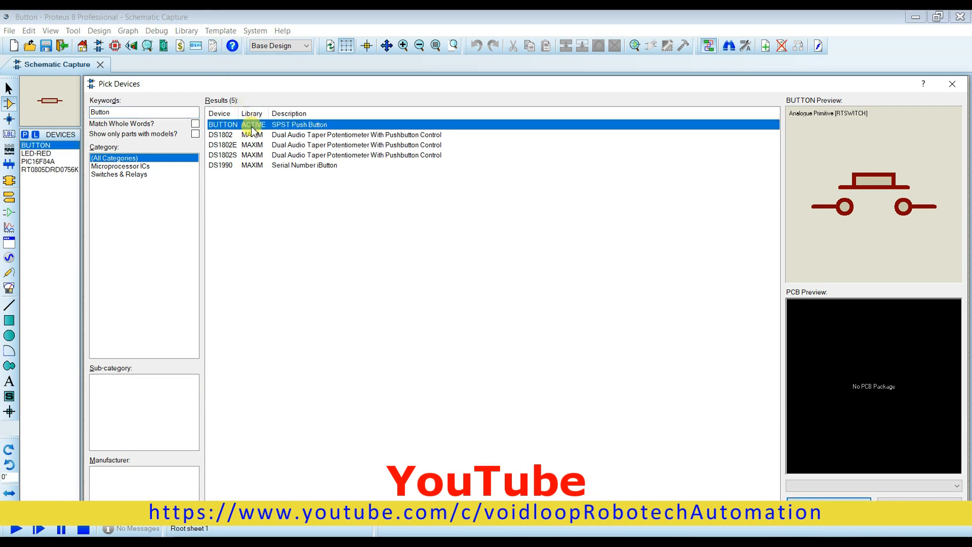
pyautogui.doubleClick(253, 124)
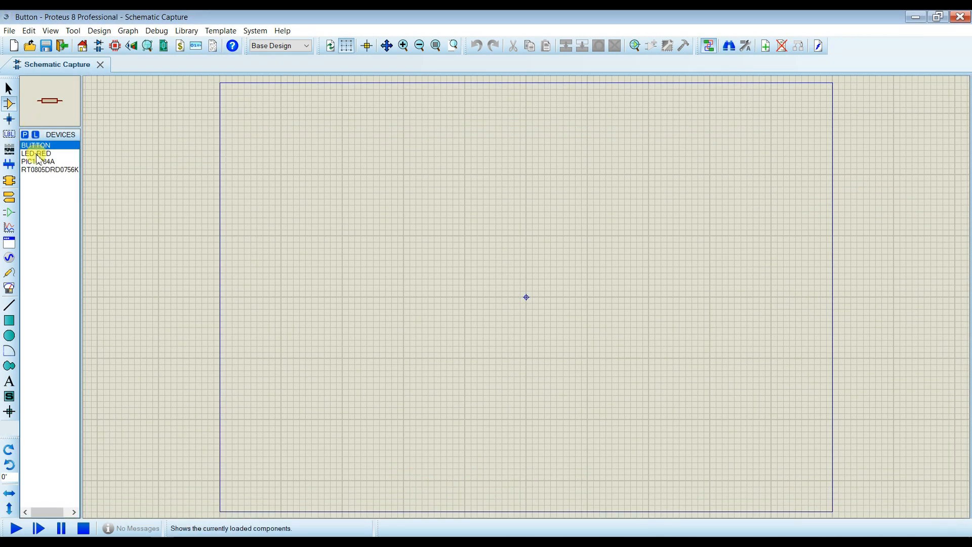
# Place PIC16F84A U1 near the sheet centre and zoom so it sits at the left.
pyautogui.click(38, 162)
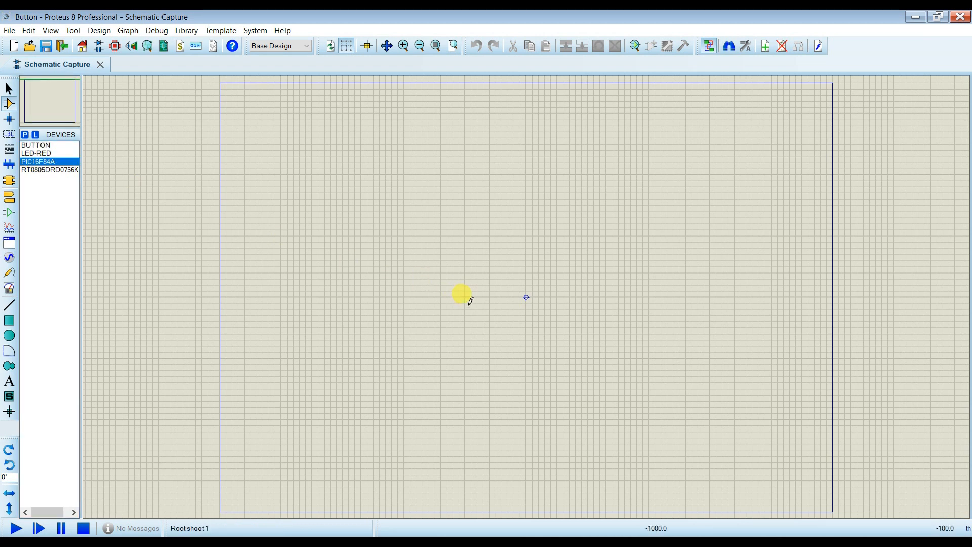
pyautogui.click(525, 292)
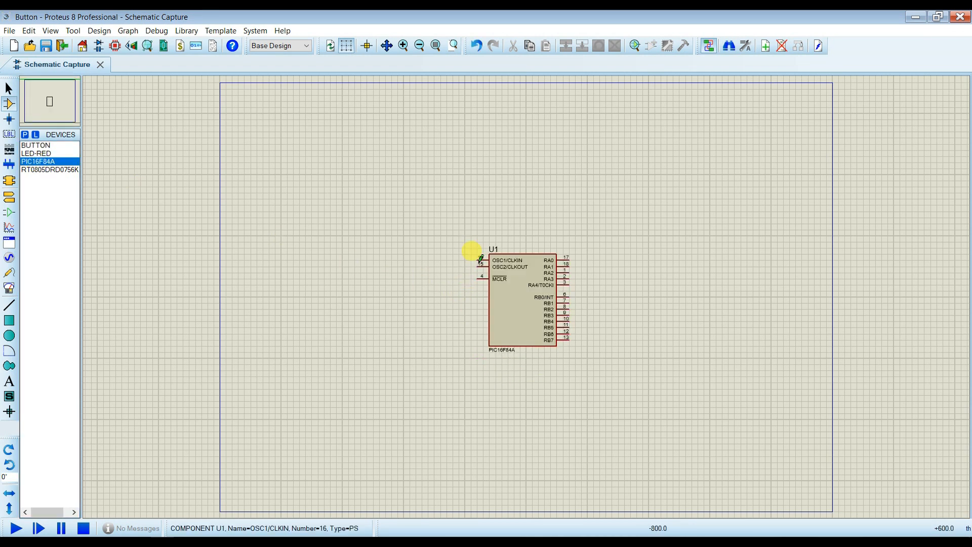
pyautogui.click(403, 46)
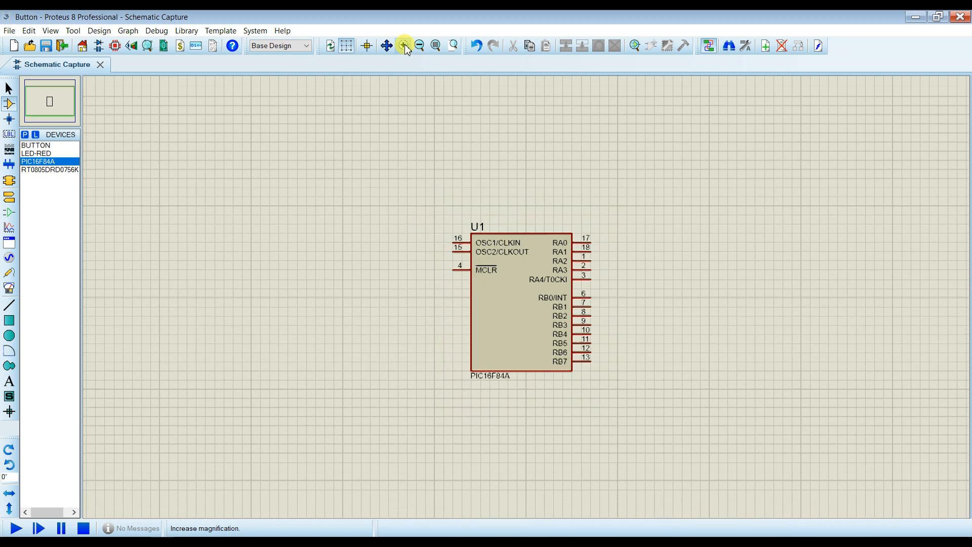
pyautogui.click(404, 46)
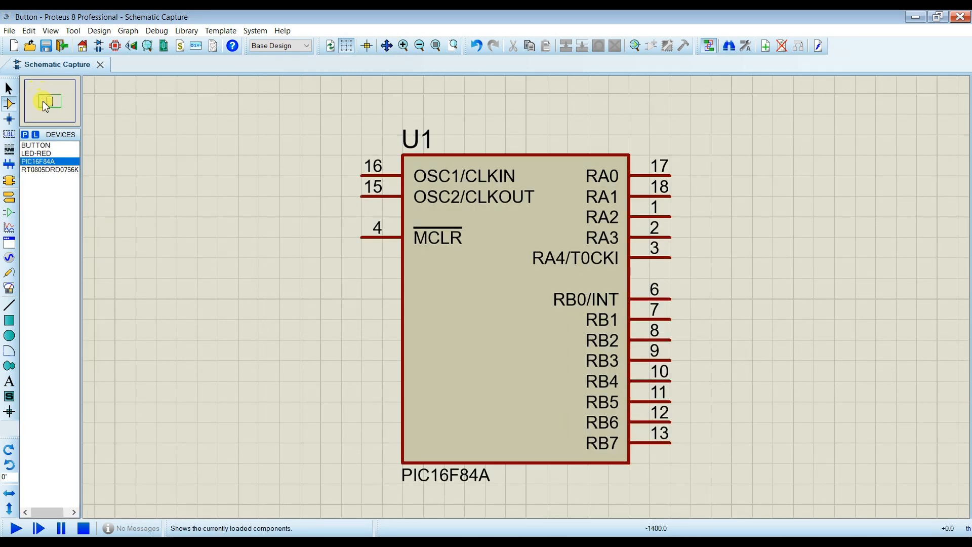
pyautogui.moveTo(43, 101); pyautogui.dragTo(55, 103)
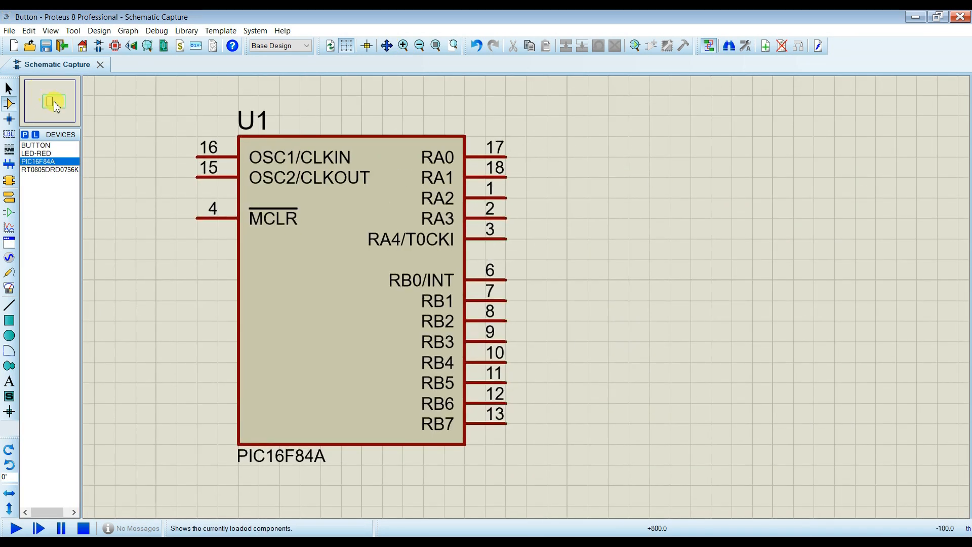
# Place red LED D1 right of U1 and resistor R1 beside pin RB0.
pyautogui.click(32, 154)
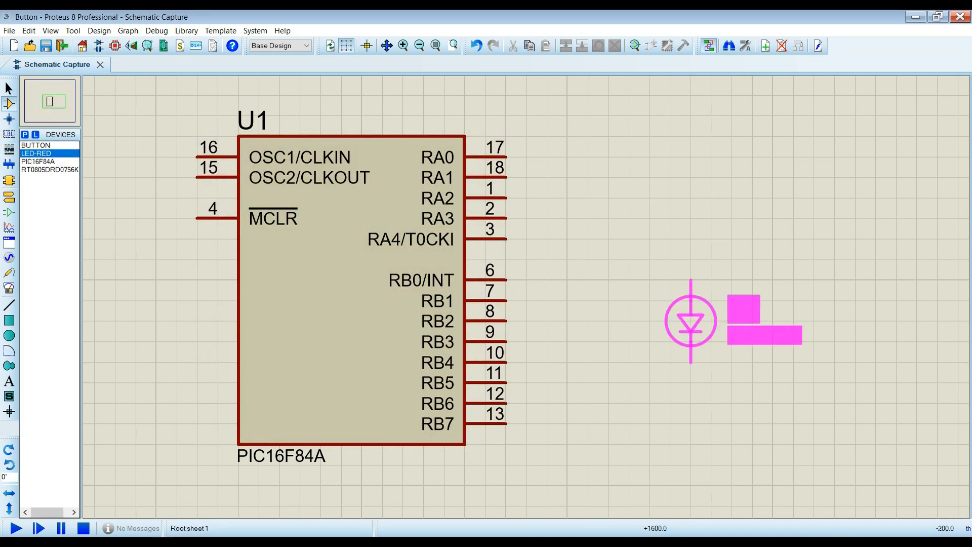
pyautogui.click(670, 342)
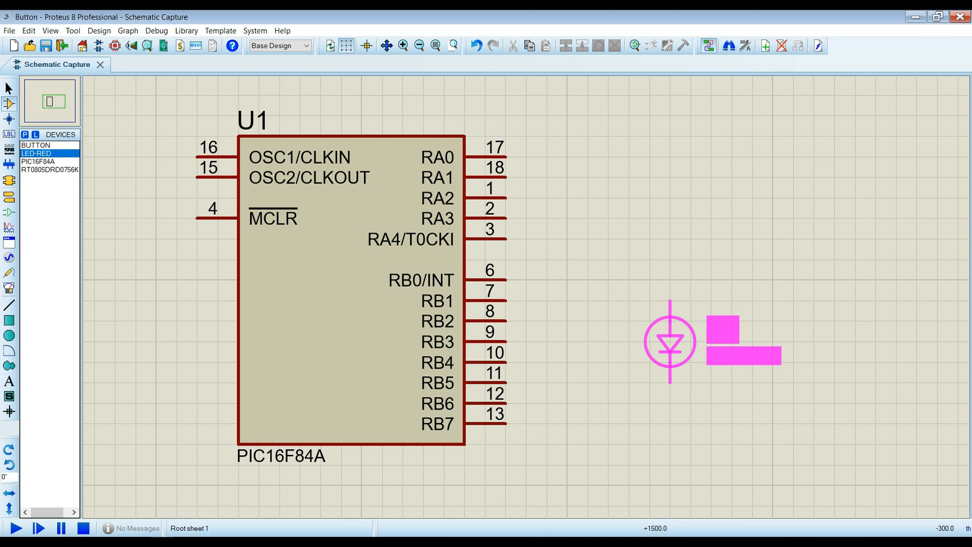
pyautogui.click(44, 170)
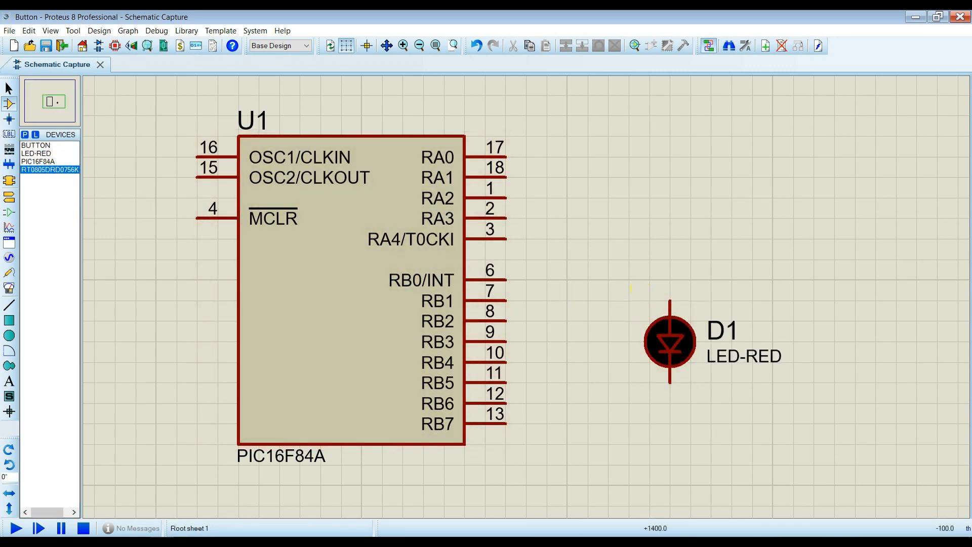
pyautogui.click(577, 280)
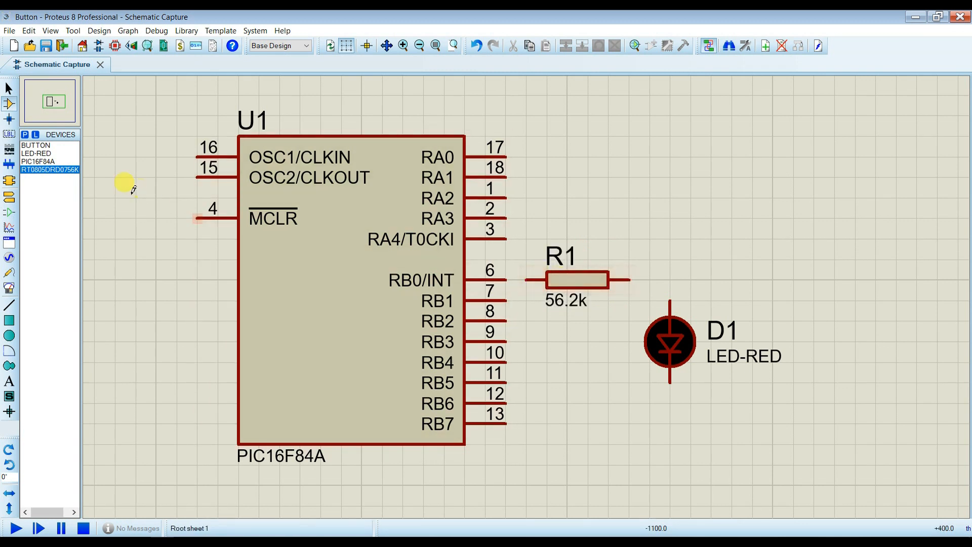
# Place a GROUND terminal below LED D1.
pyautogui.click(10, 196)
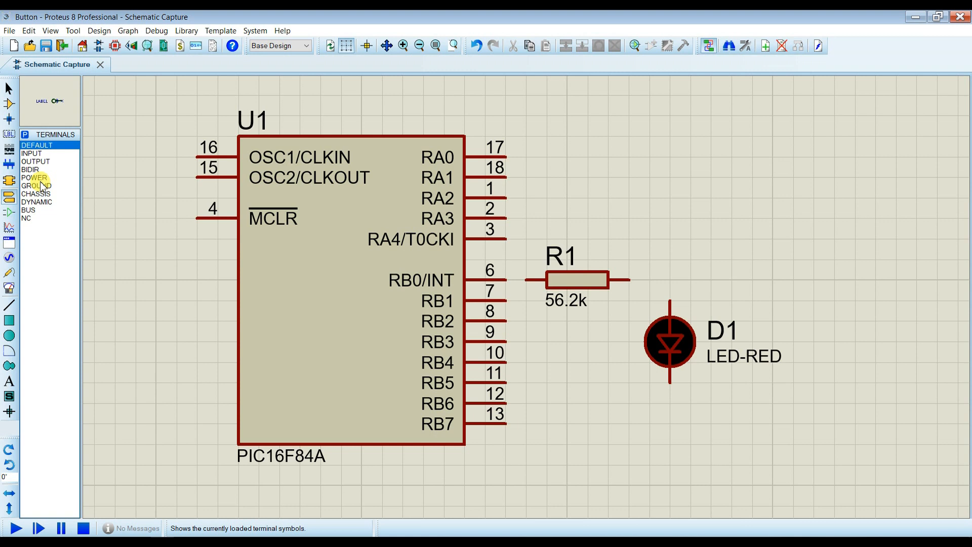
pyautogui.click(38, 179)
pyautogui.click(37, 186)
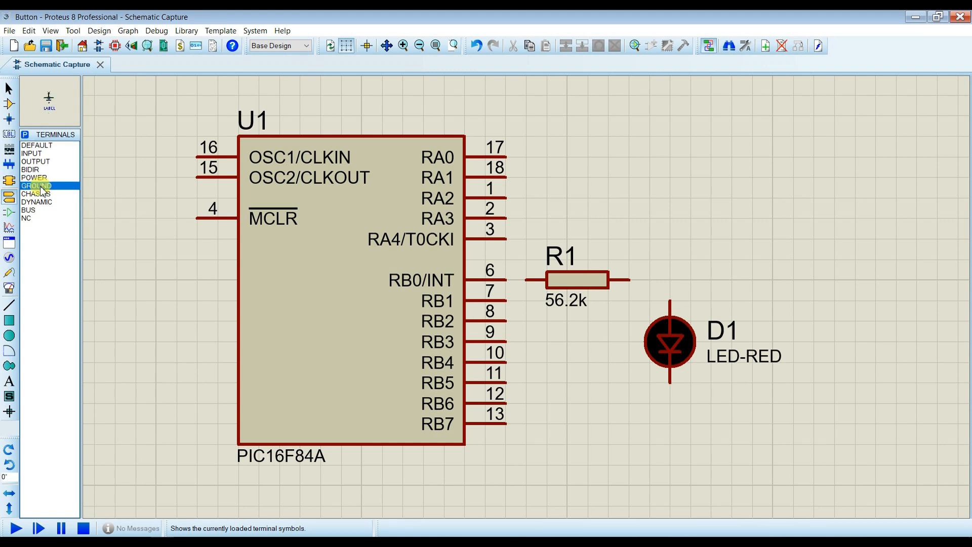
pyautogui.click(670, 432)
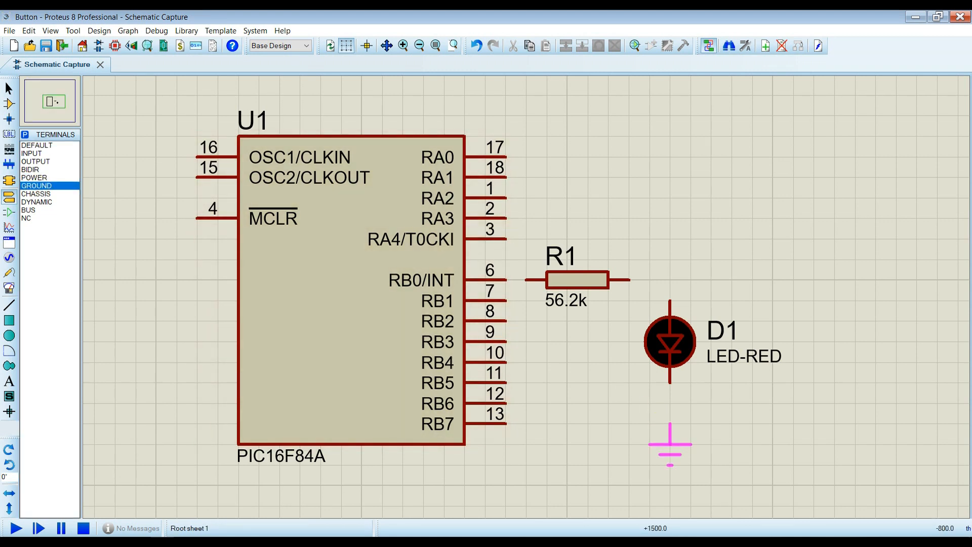
pyautogui.click(670, 445)
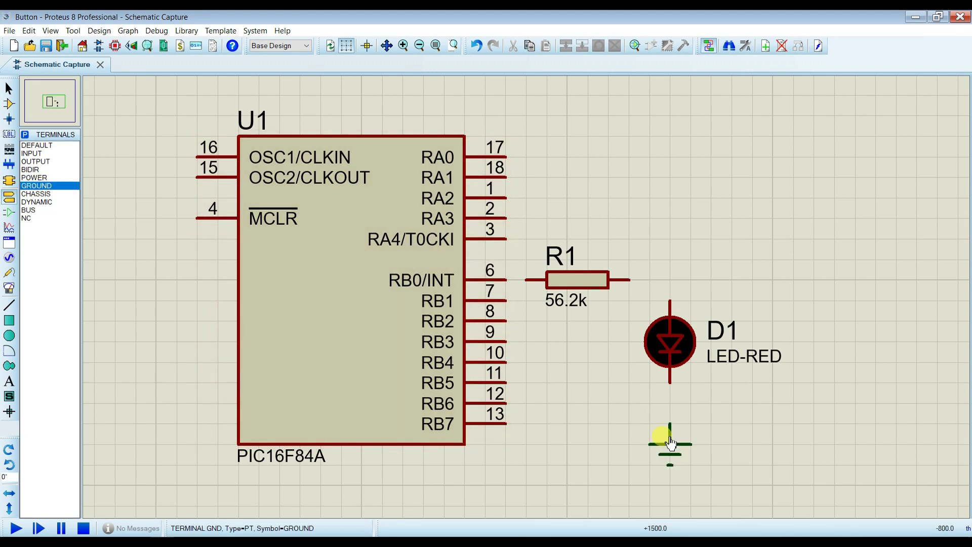
# Wire RB0 to R1, R1 to D1's top pin, and D1's bottom pin to ground.
pyautogui.click(507, 279)
pyautogui.click(532, 278)
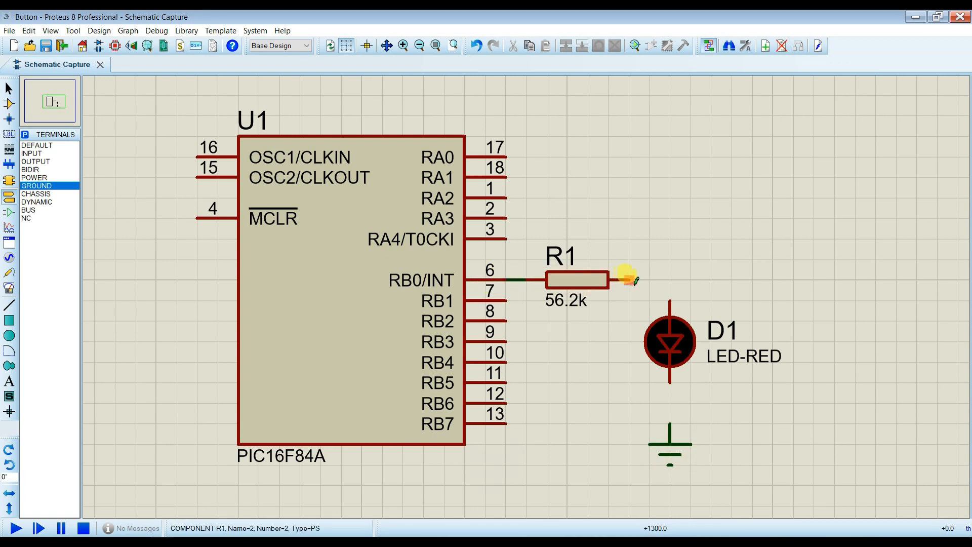
pyautogui.click(629, 279)
pyautogui.click(670, 299)
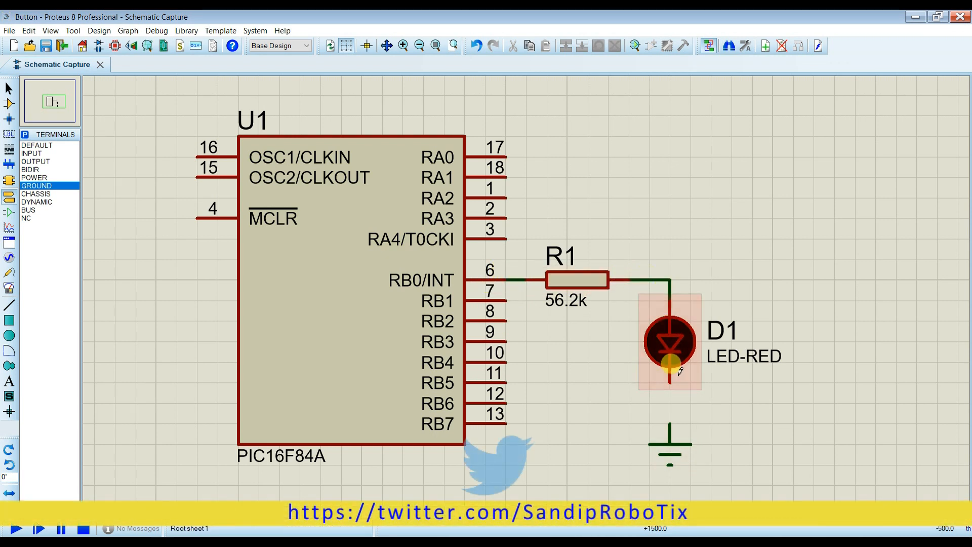
pyautogui.click(671, 385)
pyautogui.click(671, 422)
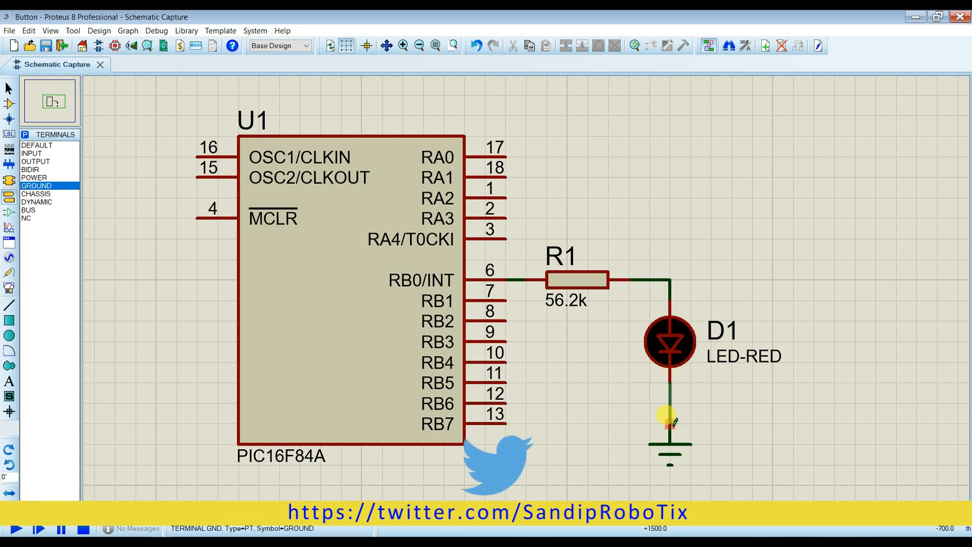
# Change R1's resistance from 56.2k to 220 and clear the selection.
pyautogui.doubleClick(566, 280)
pyautogui.moveTo(437, 201); pyautogui.dragTo(335, 204)
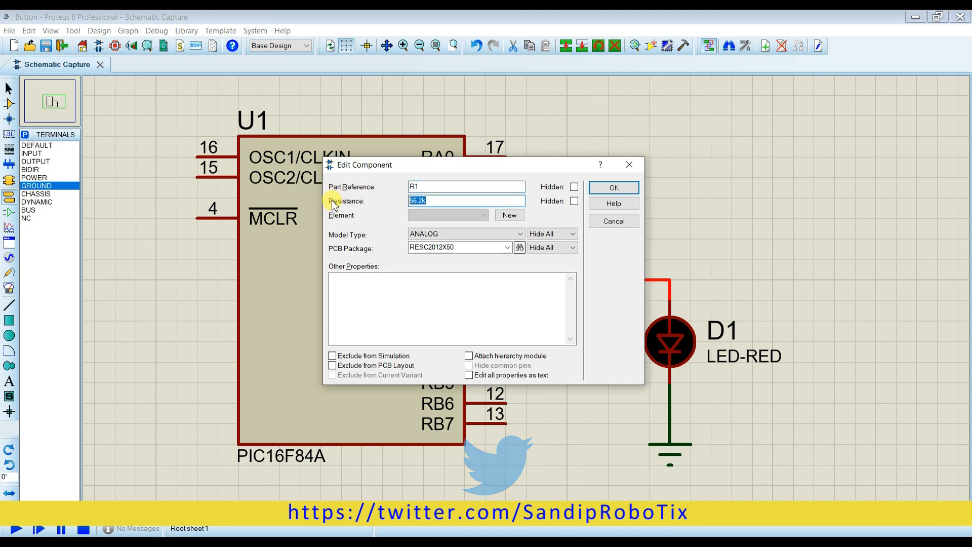
pyautogui.press('Return')
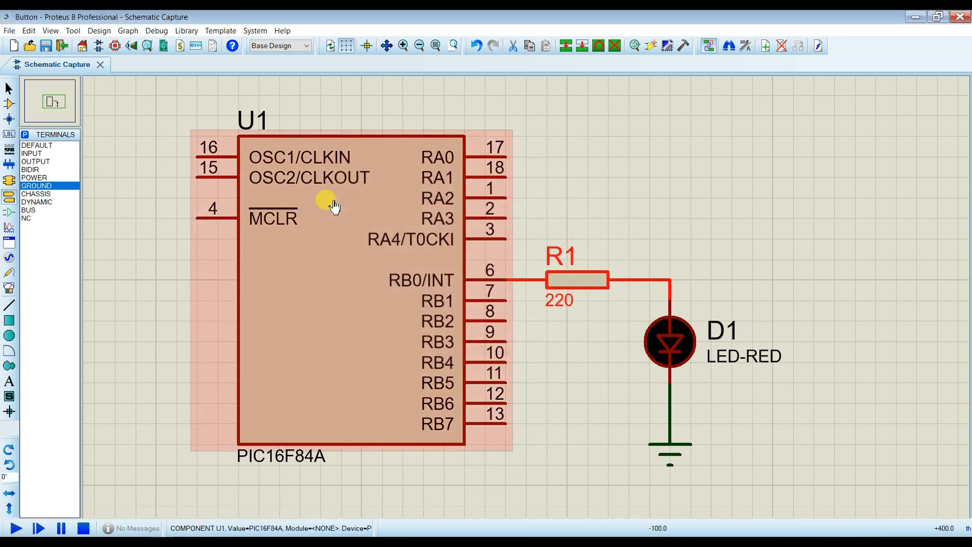
pyautogui.click(323, 143)
pyautogui.click(347, 128)
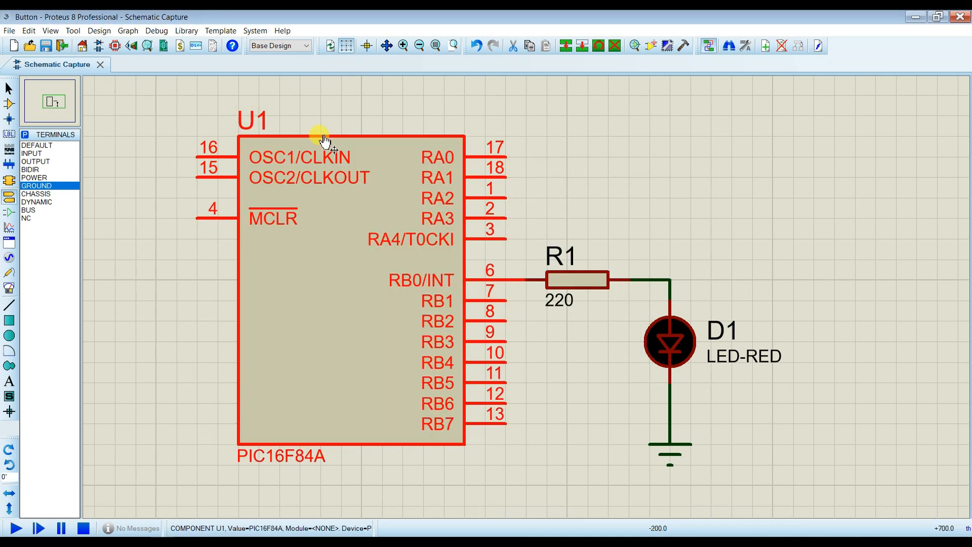
pyautogui.click(261, 122)
pyautogui.click(153, 130)
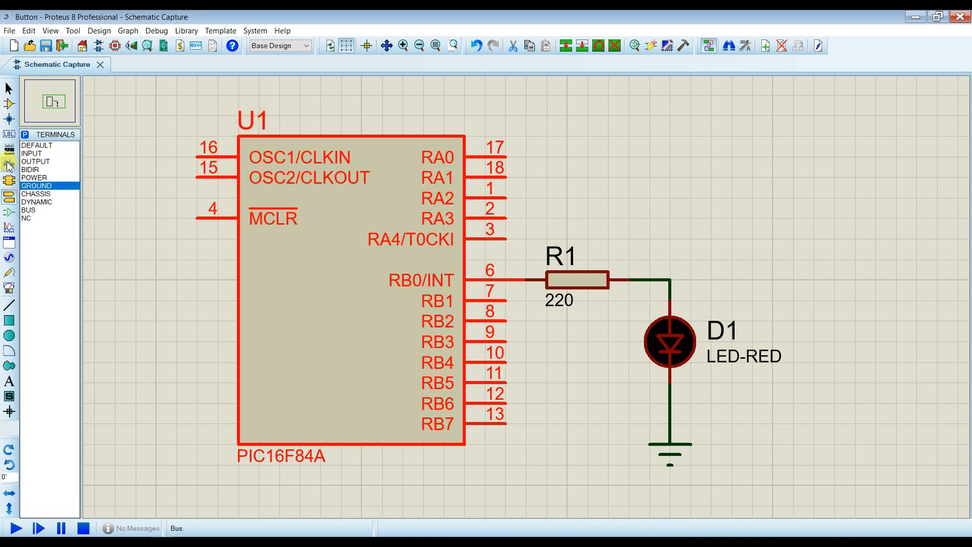
# Place the push BUTTON at the sheet's upper right, above D1.
pyautogui.click(10, 104)
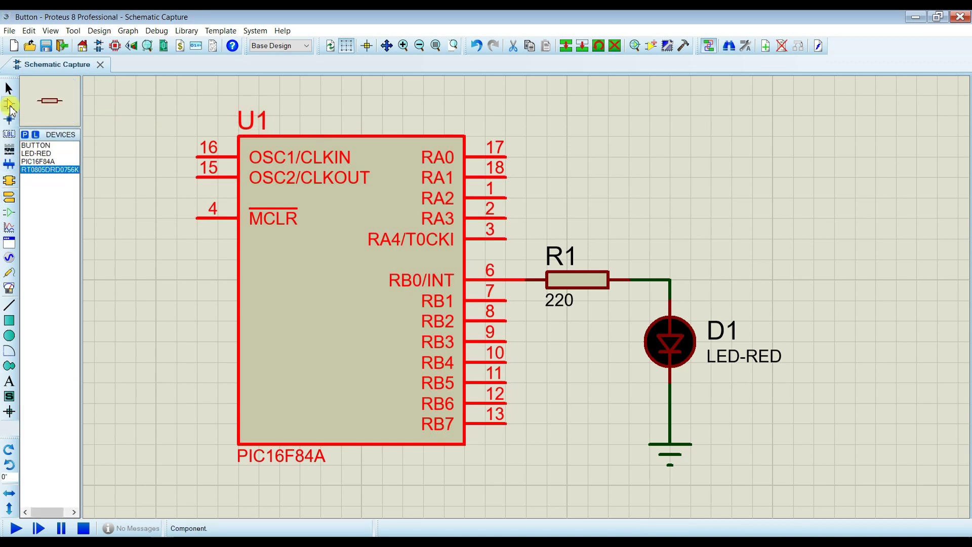
pyautogui.click(32, 144)
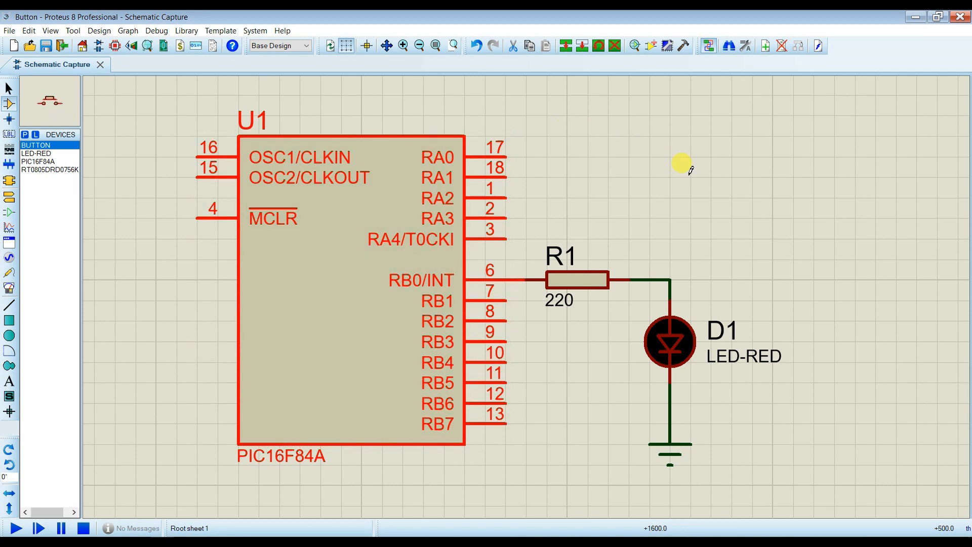
pyautogui.click(682, 164)
pyautogui.click(724, 163)
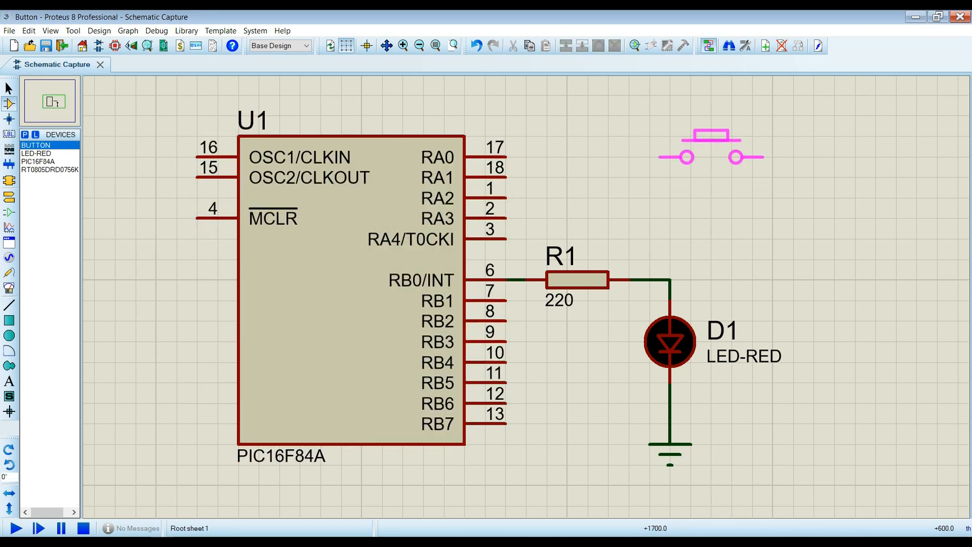
pyautogui.click(710, 148)
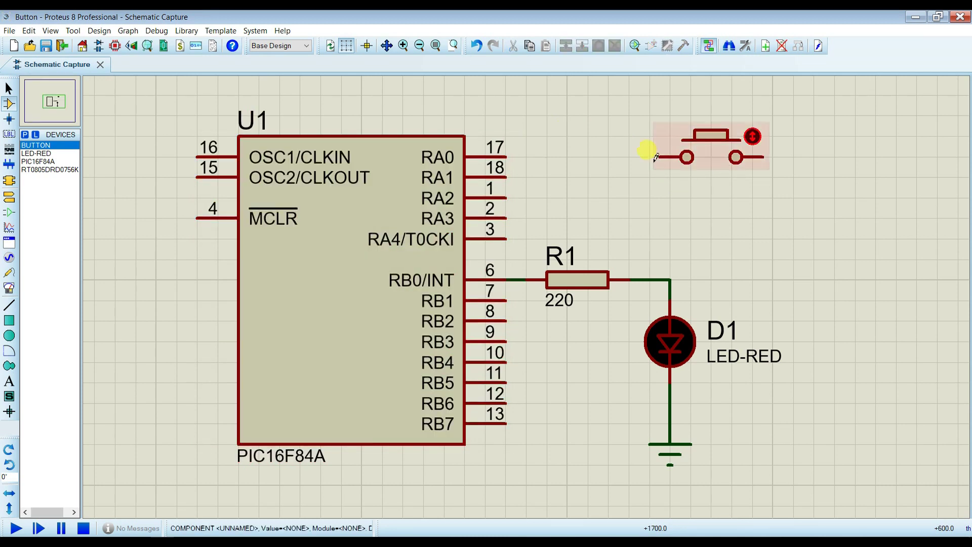
# Place a POWER terminal right of the button, wire the button to it and RA0 pin 17 to the button.
pyautogui.click(9, 196)
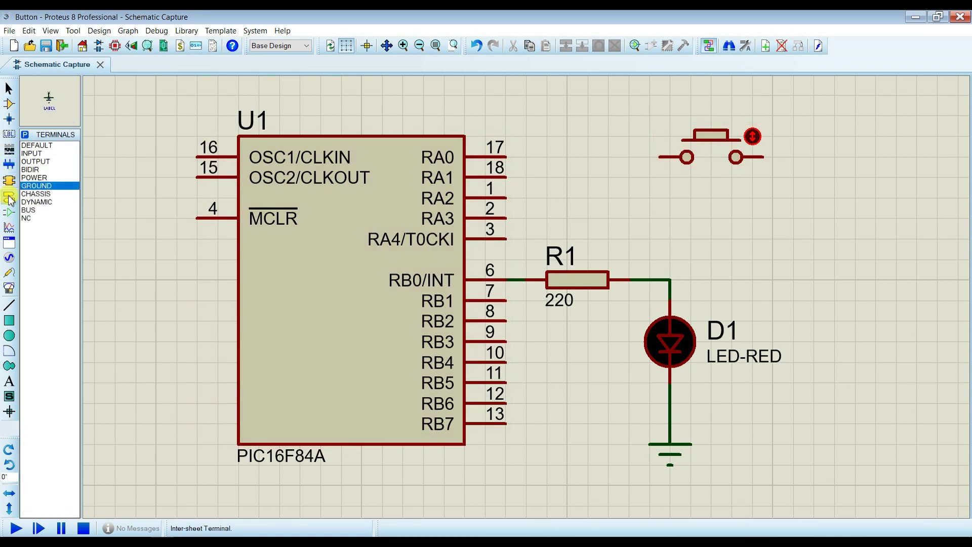
pyautogui.click(37, 170)
pyautogui.click(35, 178)
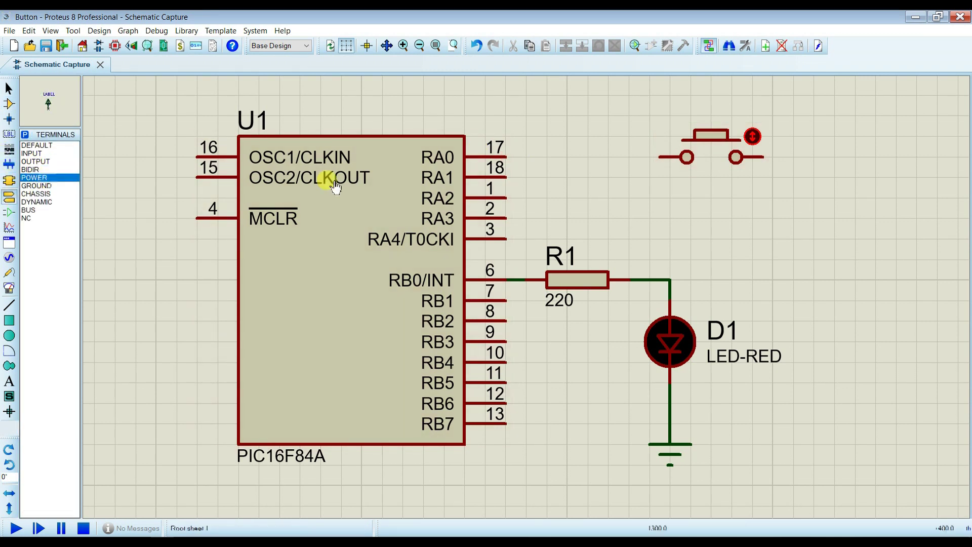
pyautogui.click(820, 139)
pyautogui.click(834, 139)
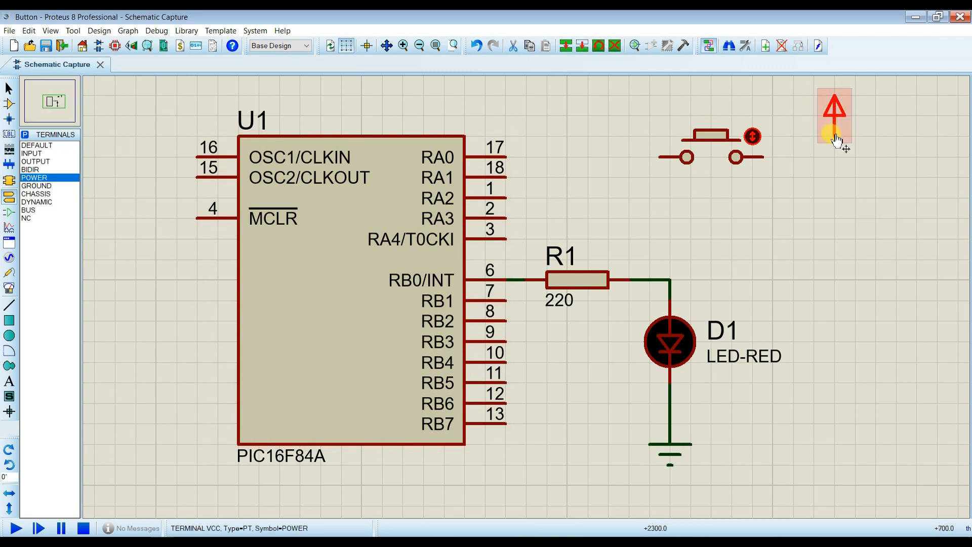
pyautogui.click(764, 157)
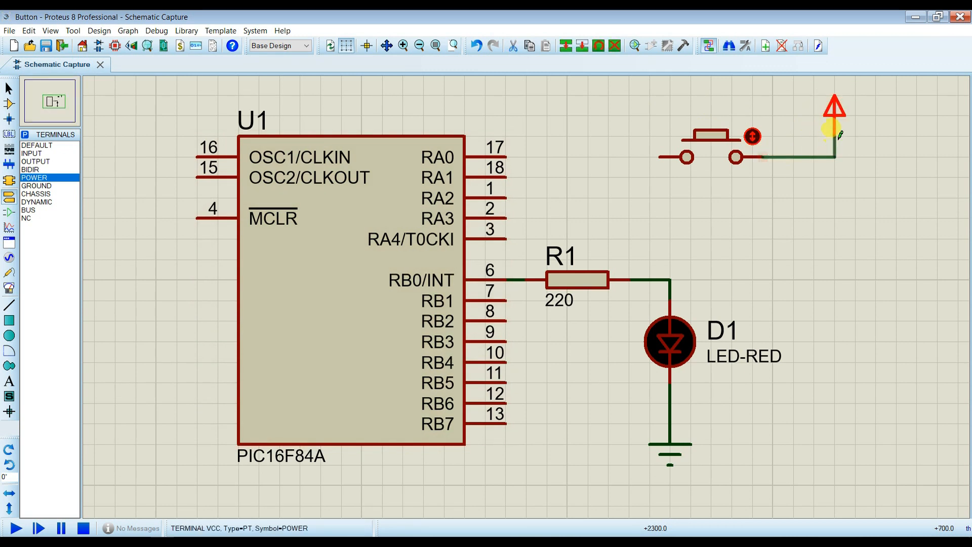
pyautogui.click(835, 135)
pyautogui.click(506, 156)
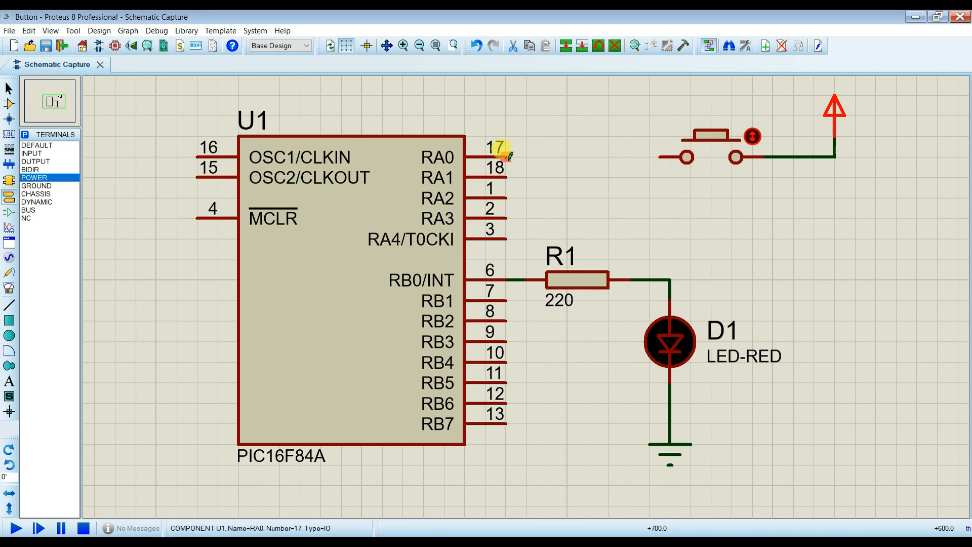
pyautogui.click(685, 156)
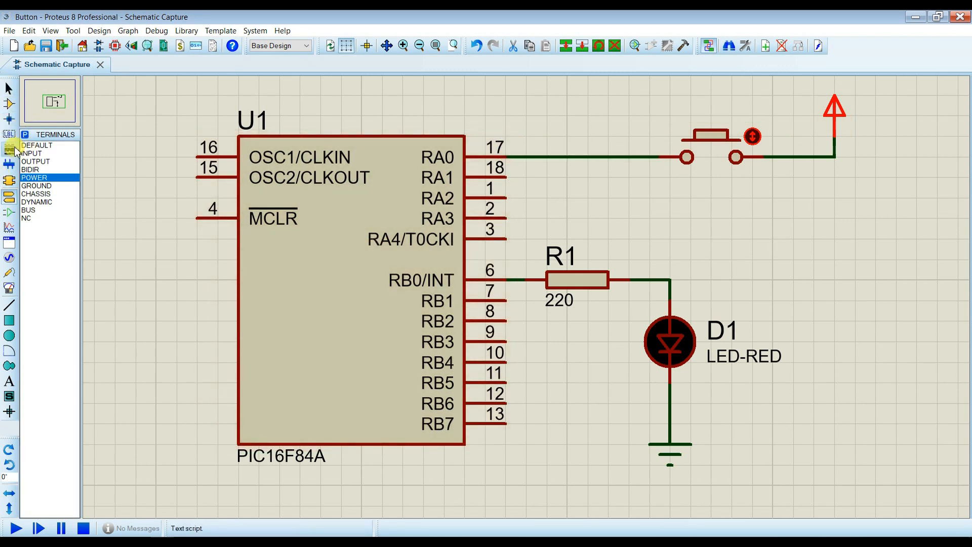
# Place resistor R2 below the button and wire its left pin to the RA0 line.
pyautogui.click(9, 105)
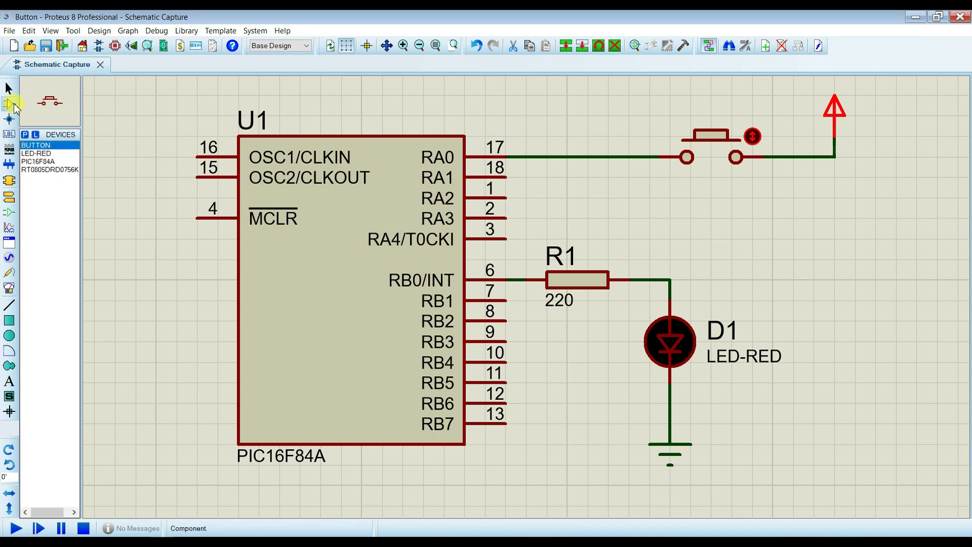
pyautogui.click(45, 170)
pyautogui.click(667, 204)
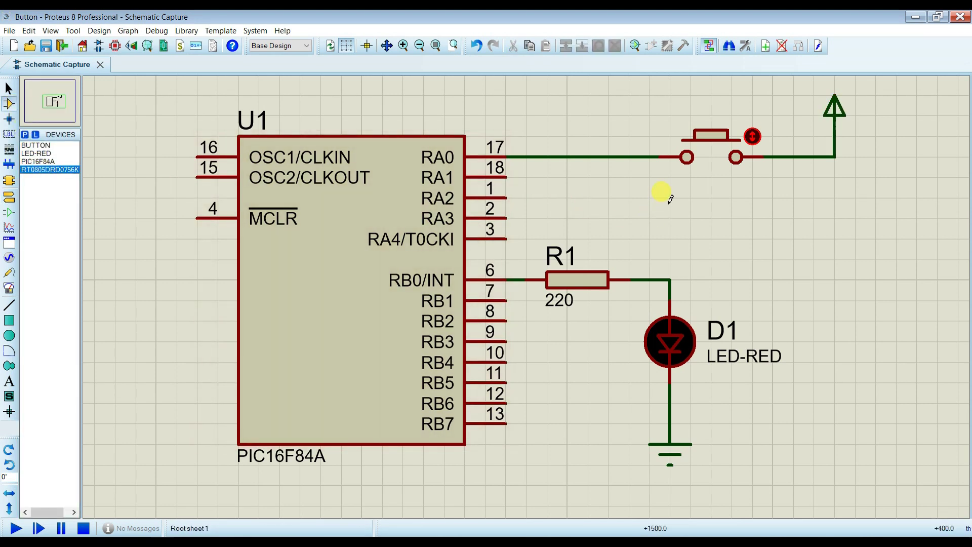
pyautogui.click(642, 197)
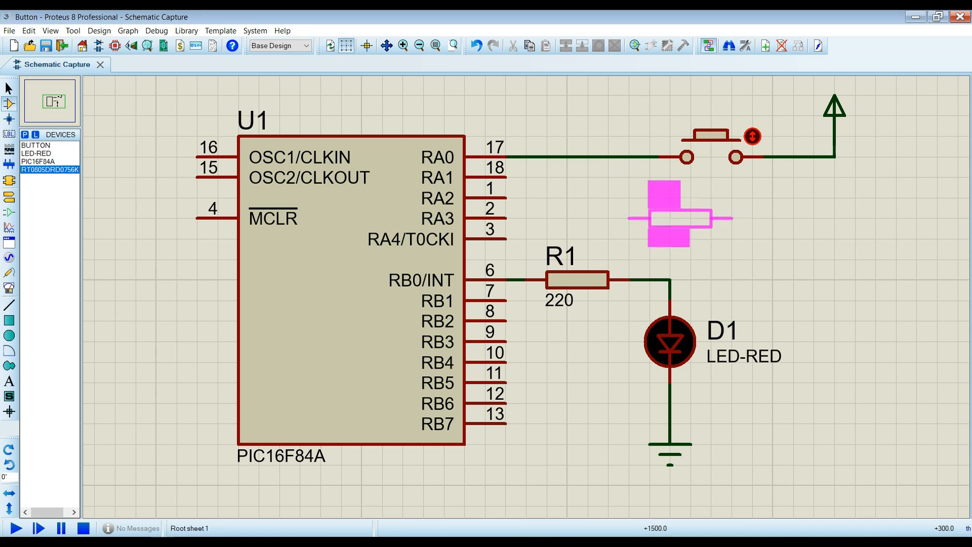
pyautogui.click(706, 228)
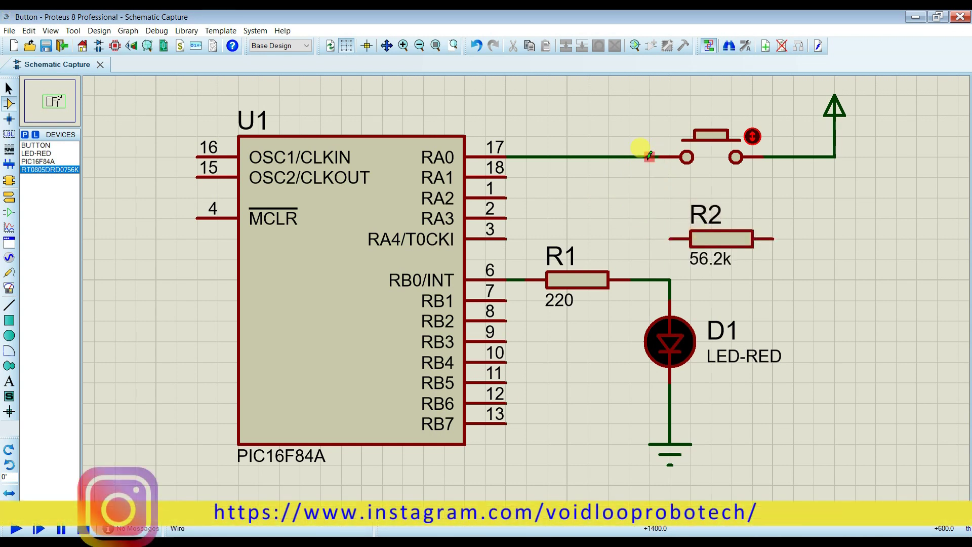
pyautogui.click(649, 157)
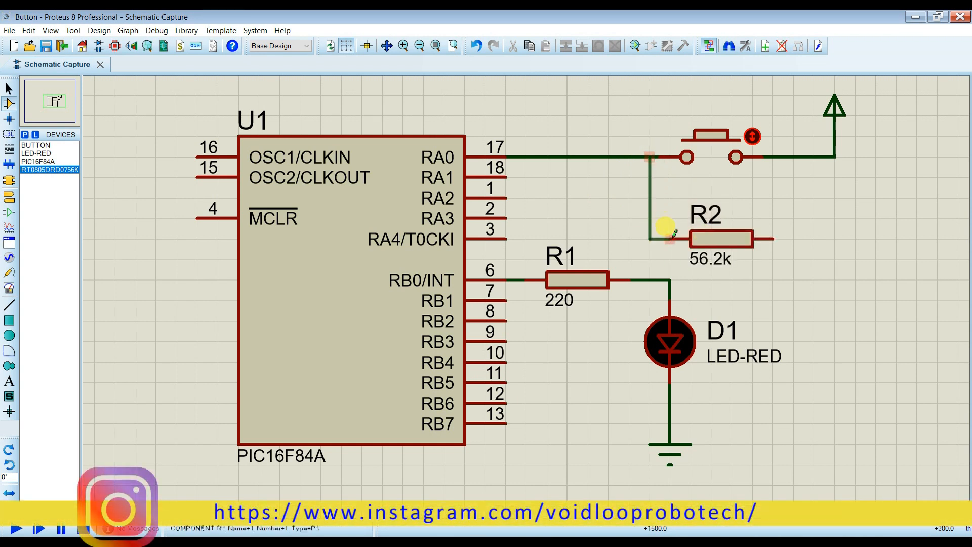
pyautogui.click(670, 239)
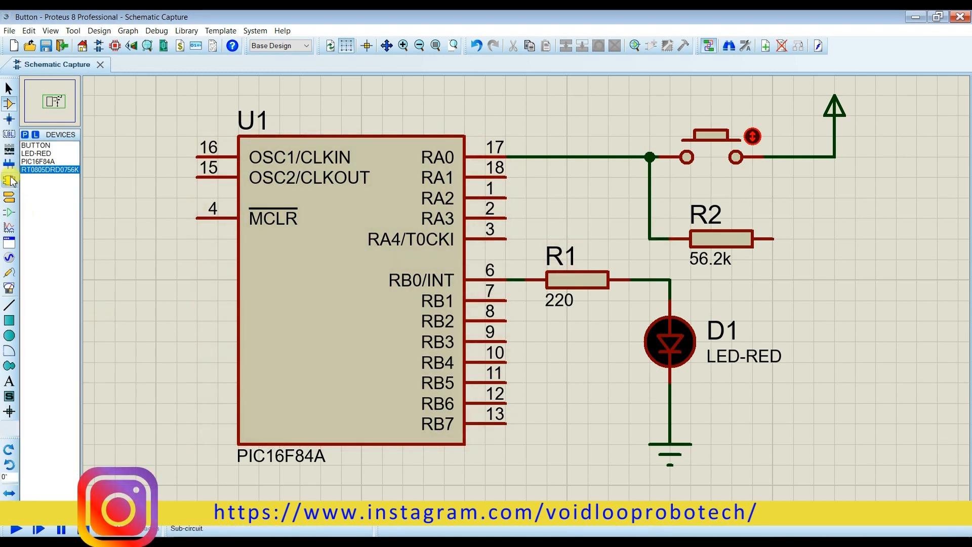
# Place a GROUND terminal below R2 and wire R2's right pin to it as a pull-down.
pyautogui.click(11, 200)
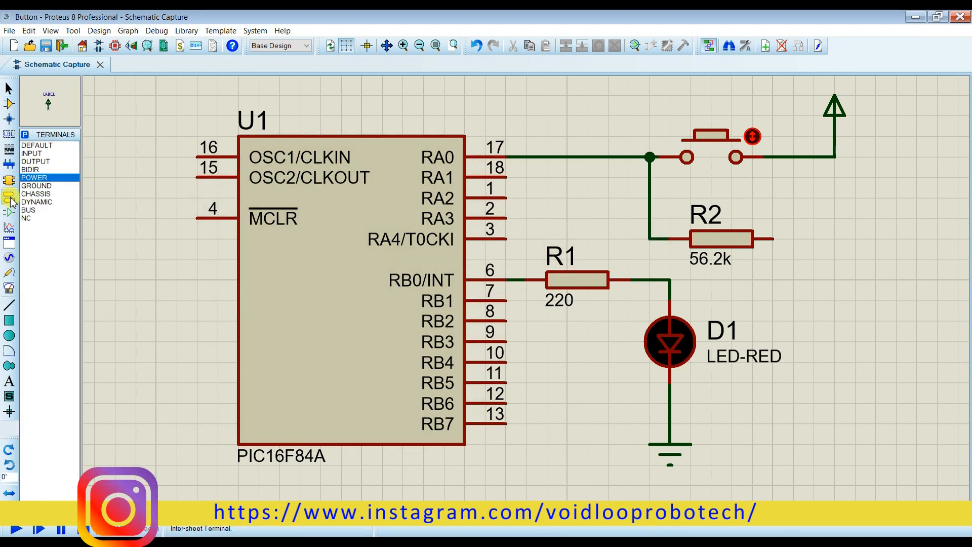
pyautogui.click(37, 185)
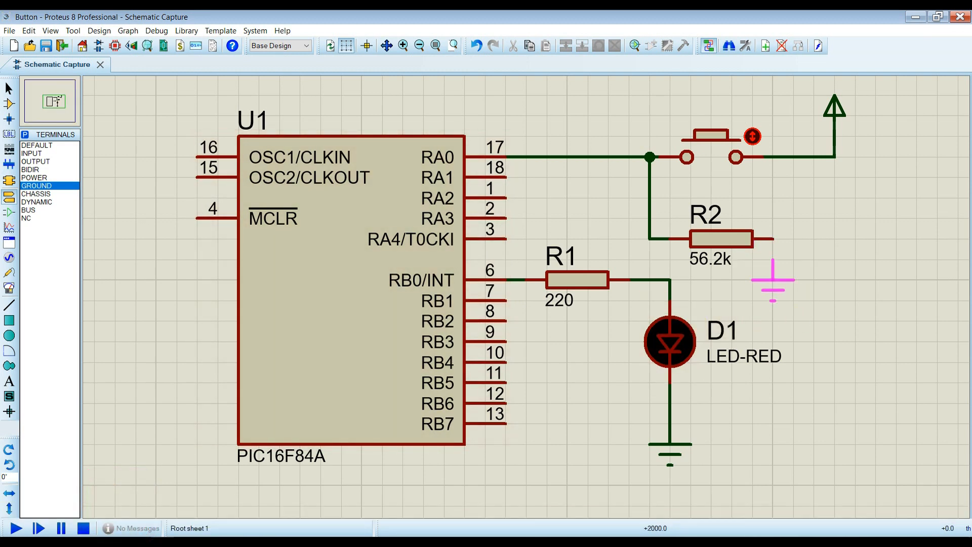
pyautogui.click(772, 285)
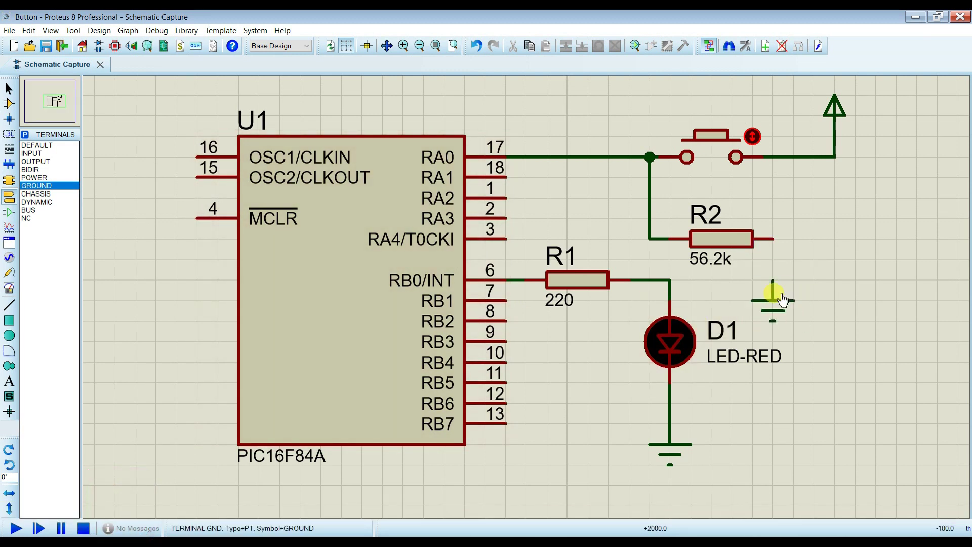
pyautogui.click(773, 241)
# Change R2's resistance from 56.2k to 10k and clear the selection.
pyautogui.doubleClick(731, 253)
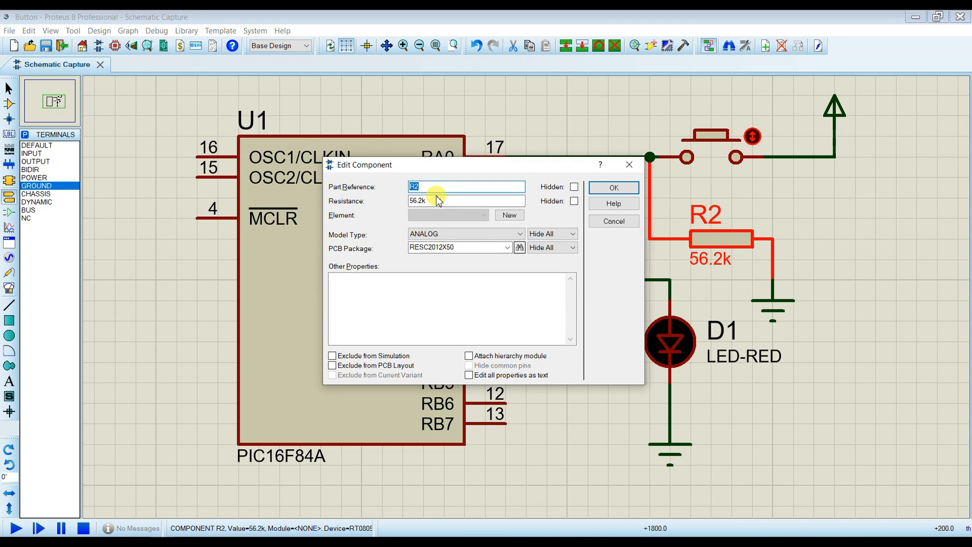
pyautogui.doubleClick(436, 201)
pyautogui.write('10k')
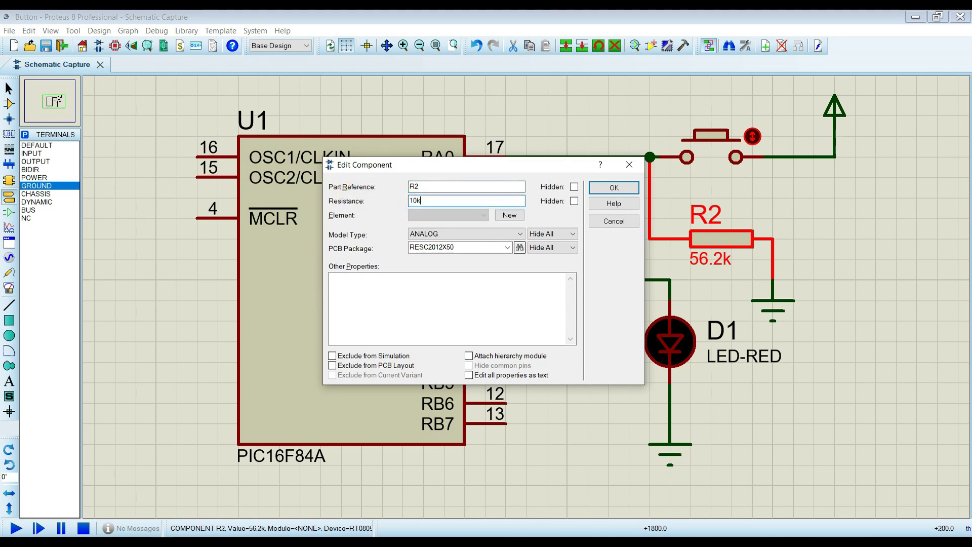
pyautogui.press('Return')
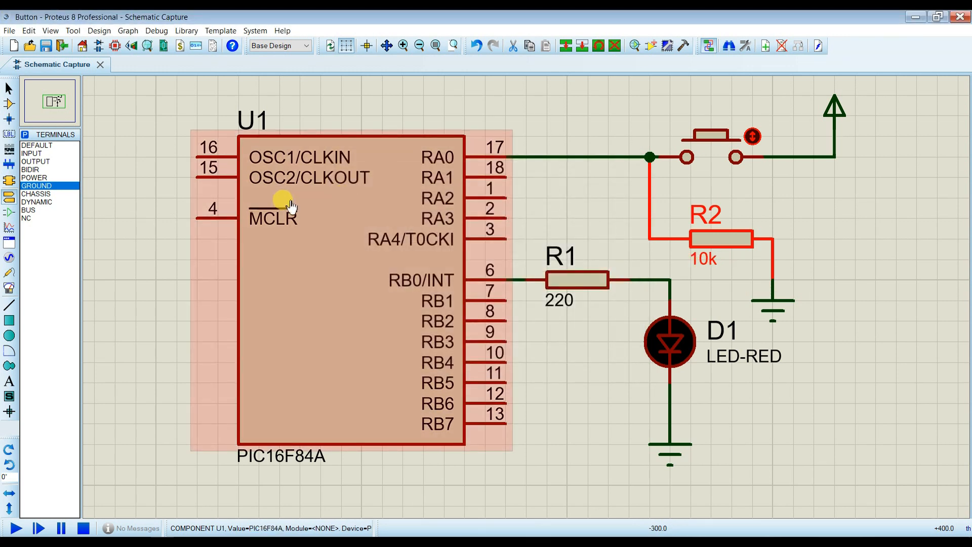
pyautogui.click(155, 217)
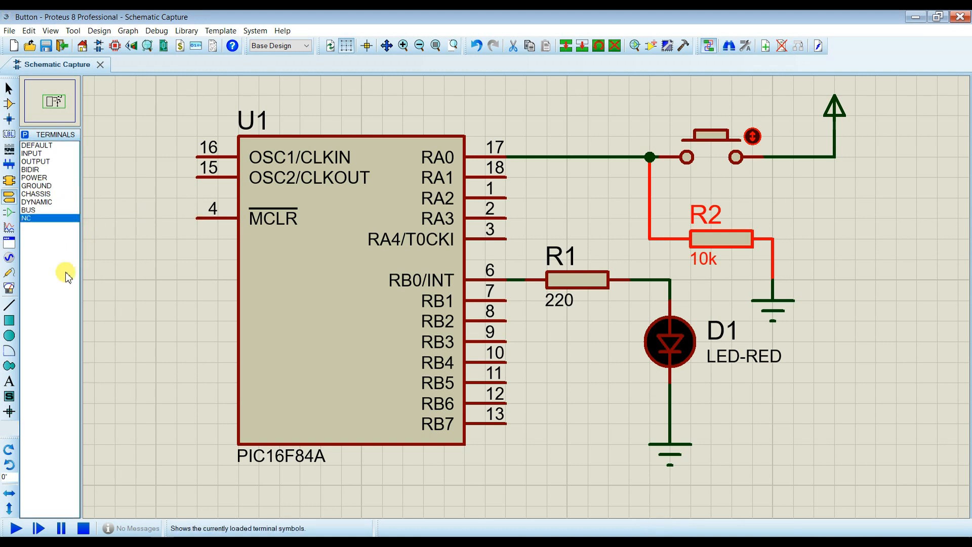
pyautogui.press('End')
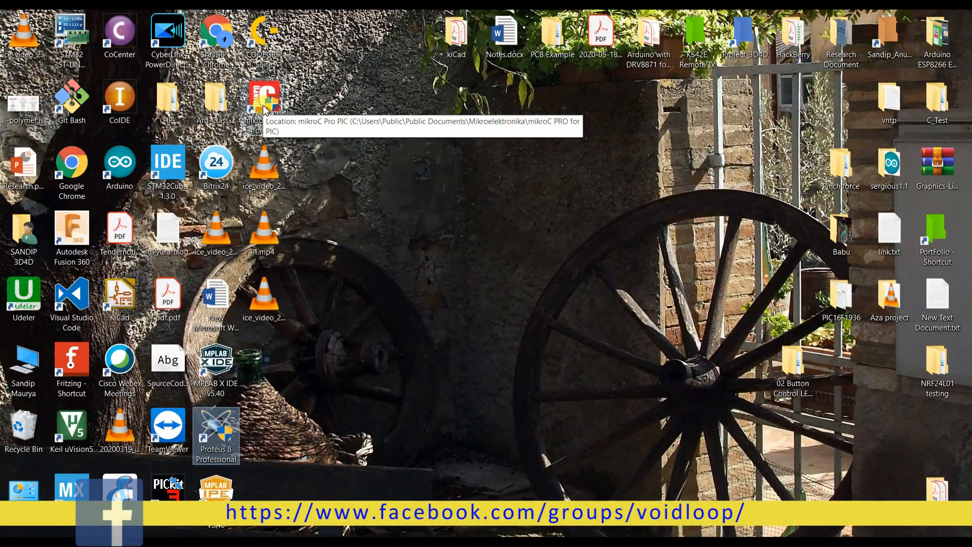
# Launch mikroC PRO for PIC from its desktop shortcut.
pyautogui.click(264, 107)
pyautogui.doubleClick(267, 106)
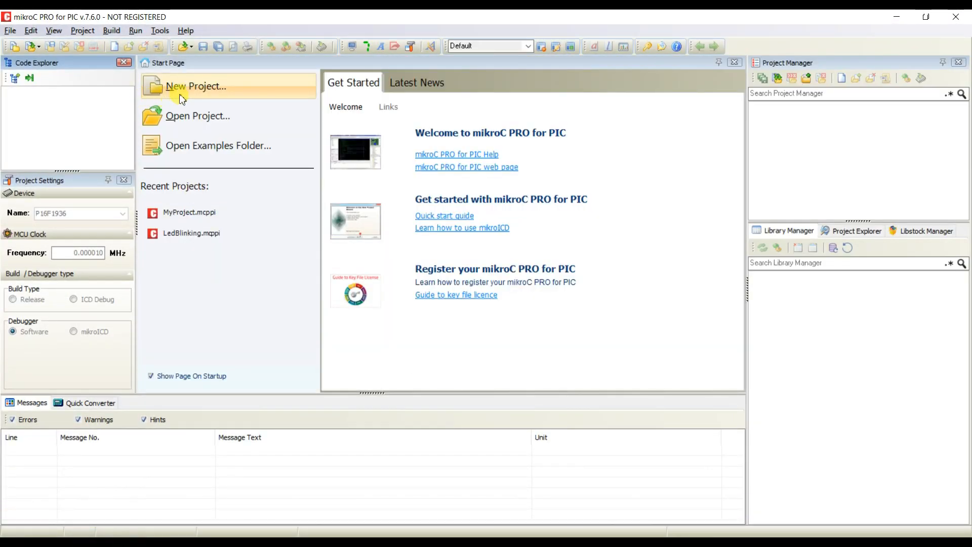
# Start a new standard project named Button in the PROJECT subfolder of the button-control folder.
pyautogui.click(188, 86)
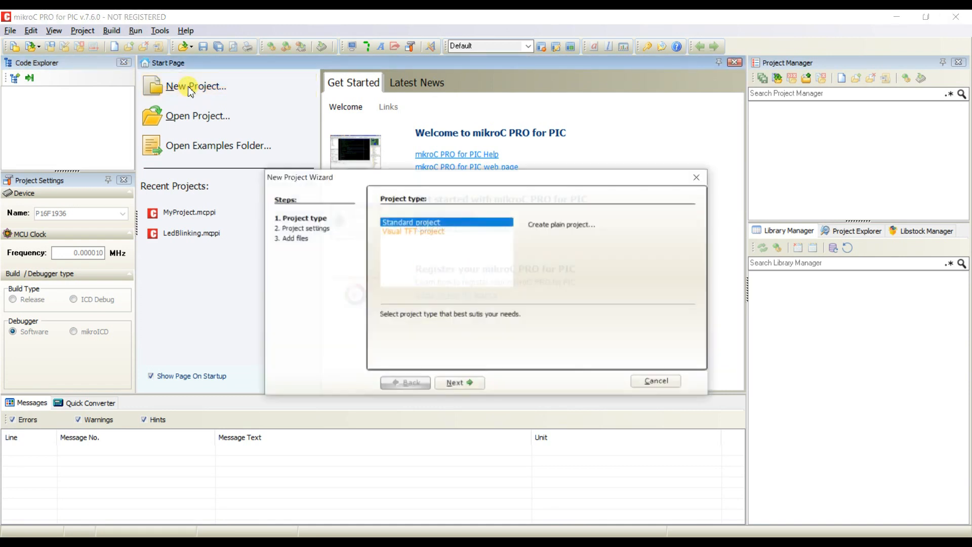
pyautogui.click(456, 384)
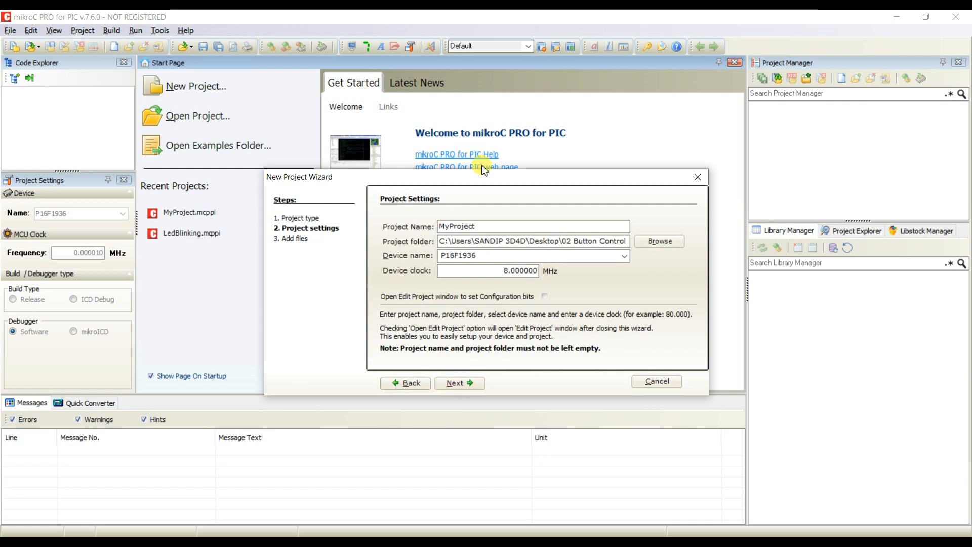
pyautogui.moveTo(439, 227); pyautogui.dragTo(505, 228)
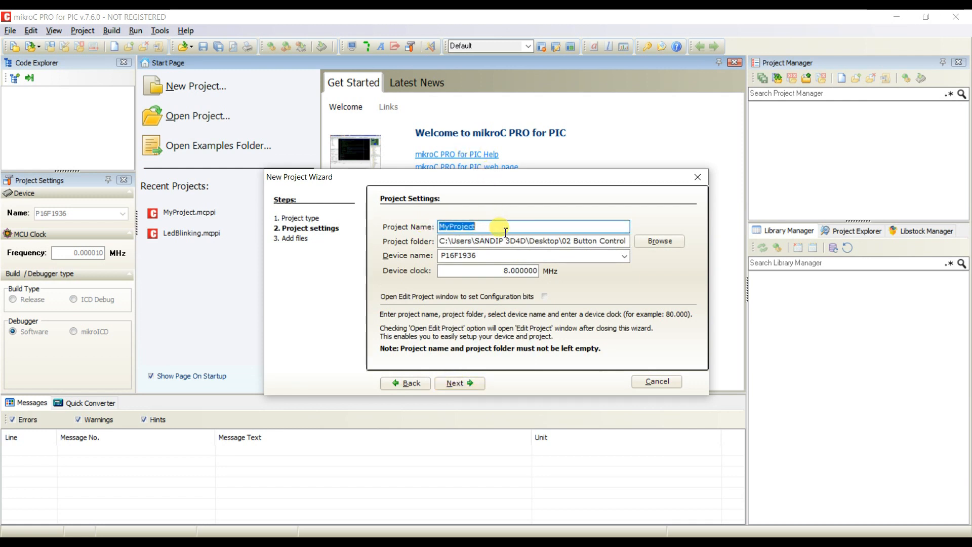
pyautogui.write('Button')
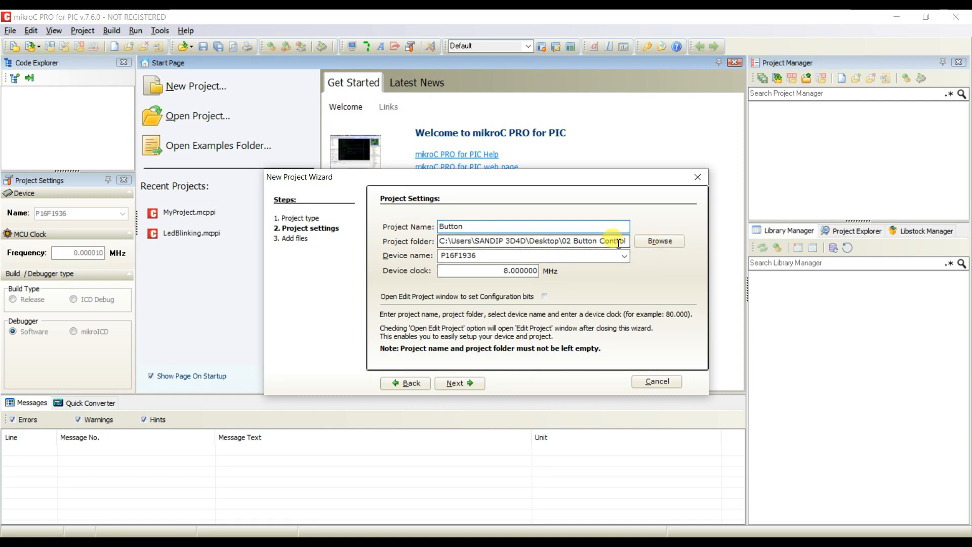
pyautogui.click(660, 240)
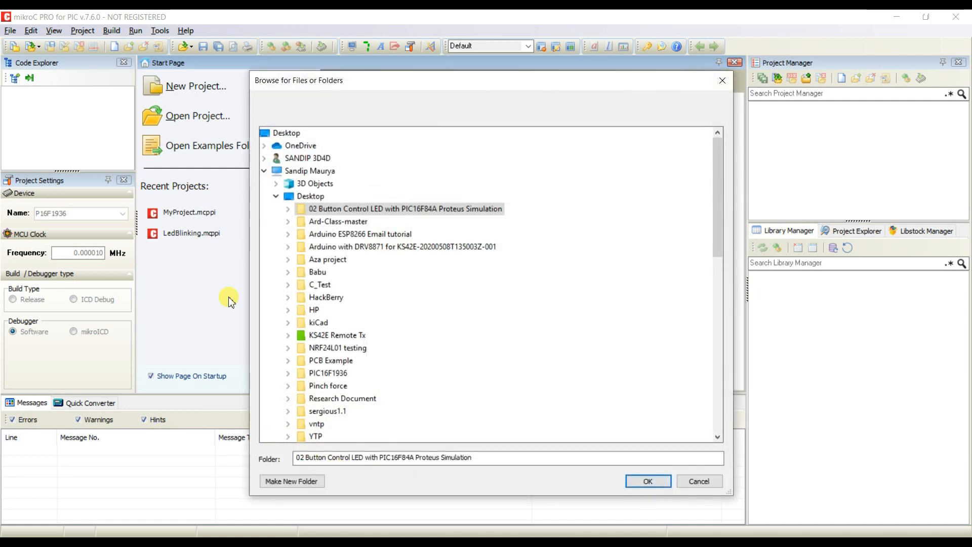
pyautogui.click(286, 209)
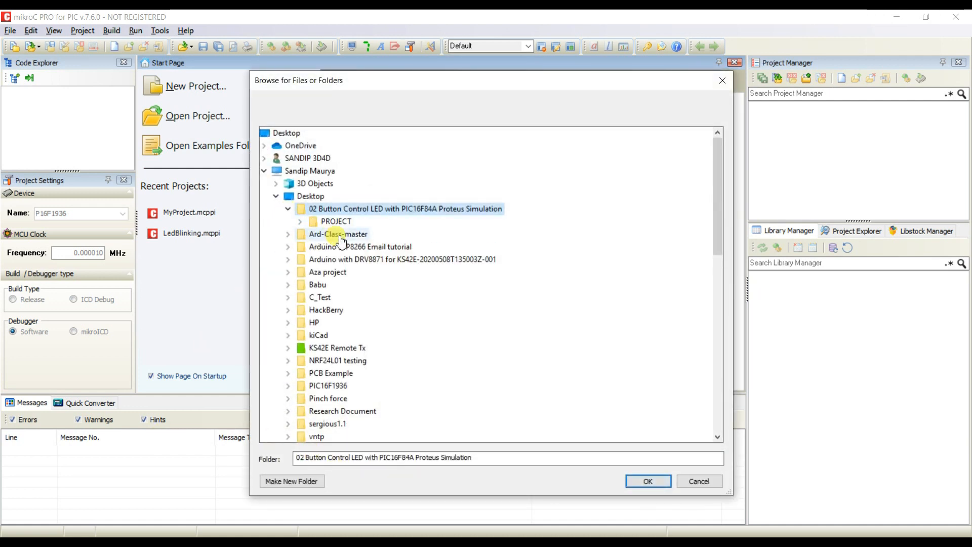
pyautogui.click(336, 221)
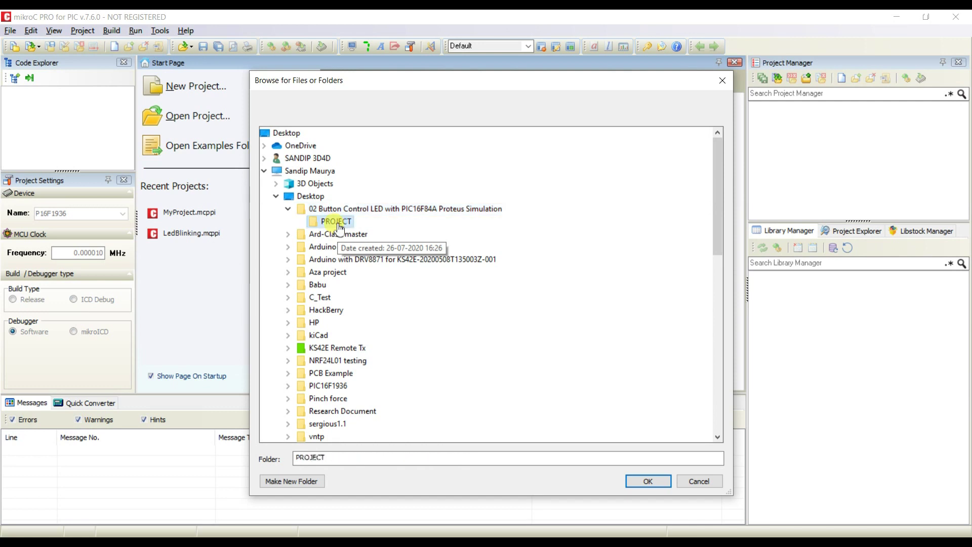
pyautogui.click(647, 480)
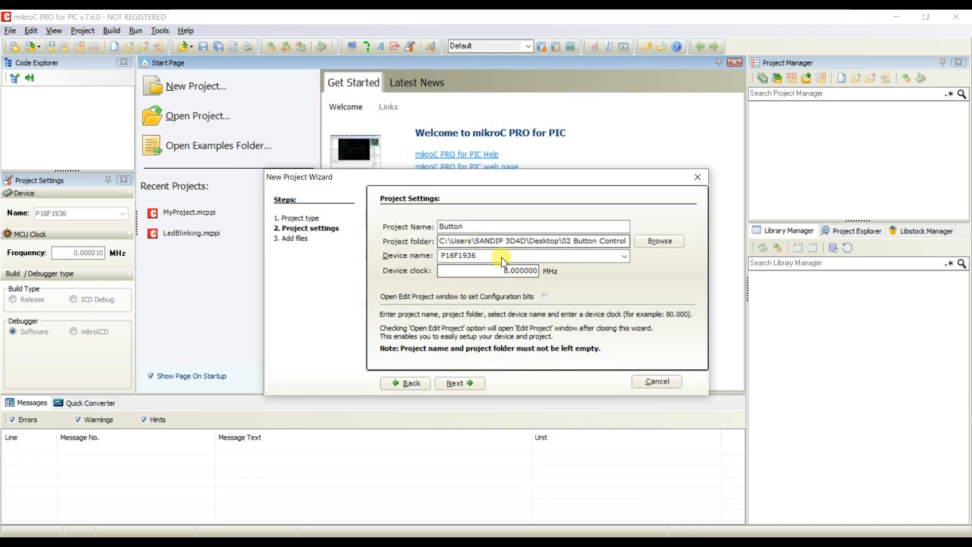
# Select P16F84A as the target device and finish the wizard.
pyautogui.click(626, 258)
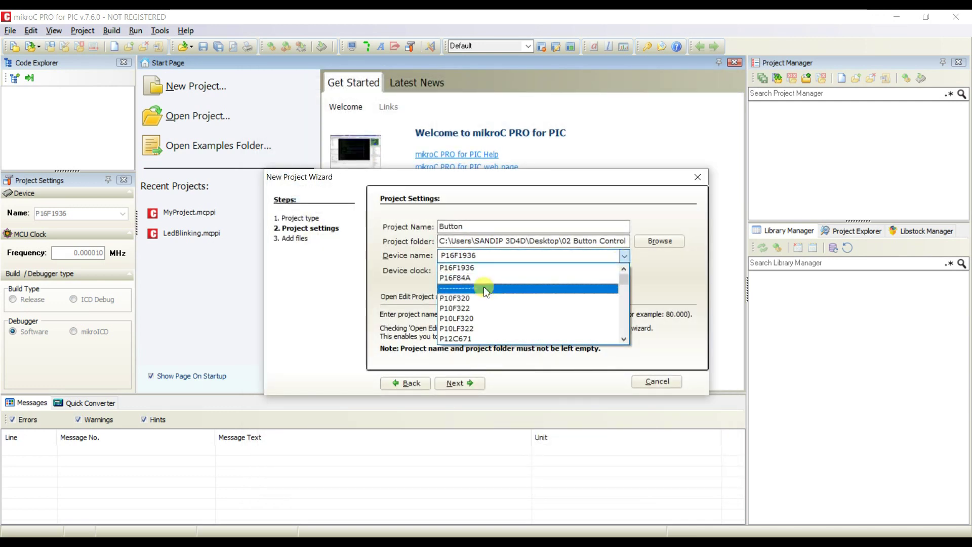
pyautogui.click(457, 280)
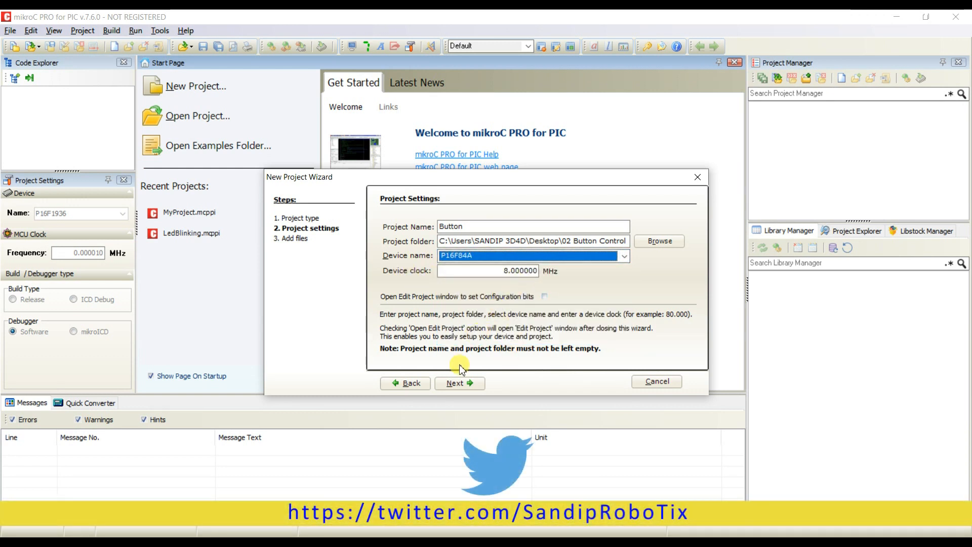
pyautogui.click(460, 384)
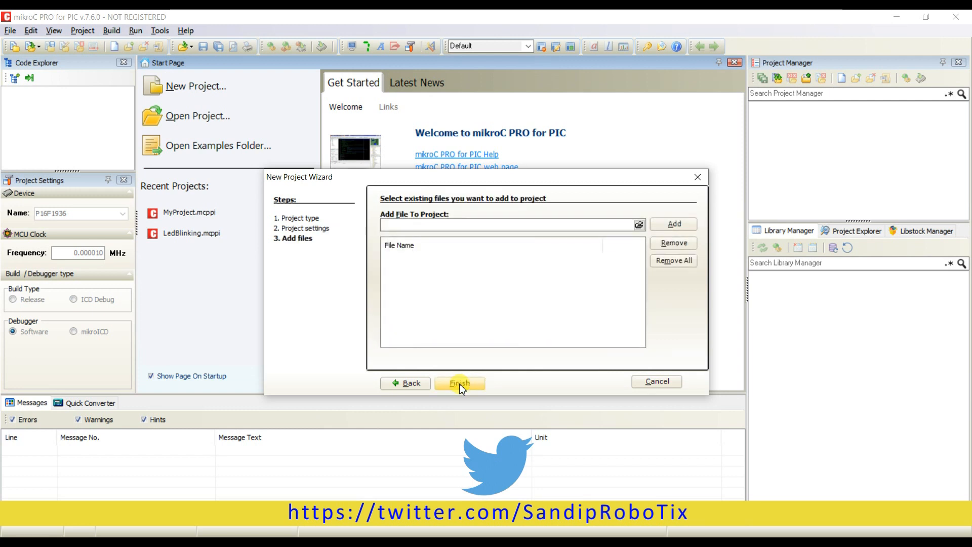
pyautogui.click(459, 384)
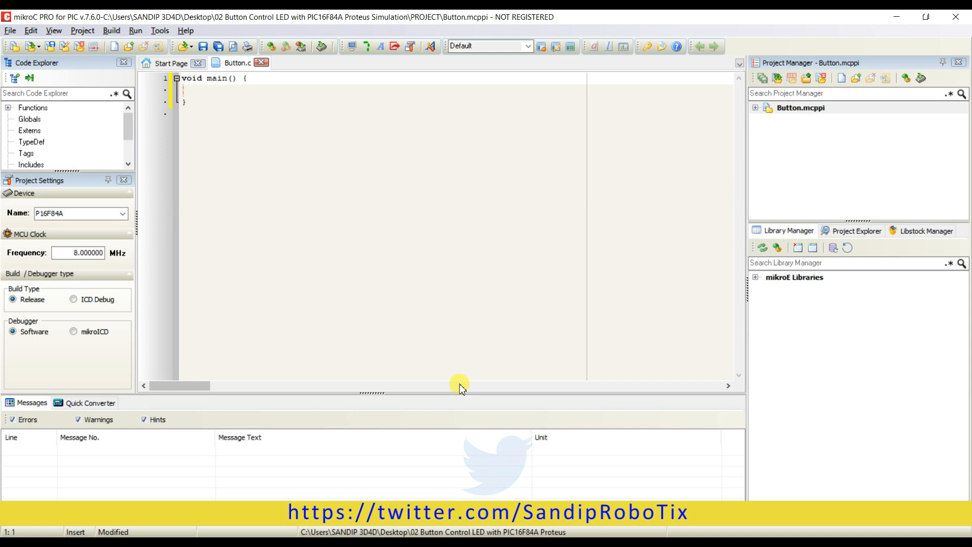
# Add TRISB.F0 = 0; inside main with the comment 'Set B0 pin as Output'.
pyautogui.press('Return')
pyautogui.press('Return')
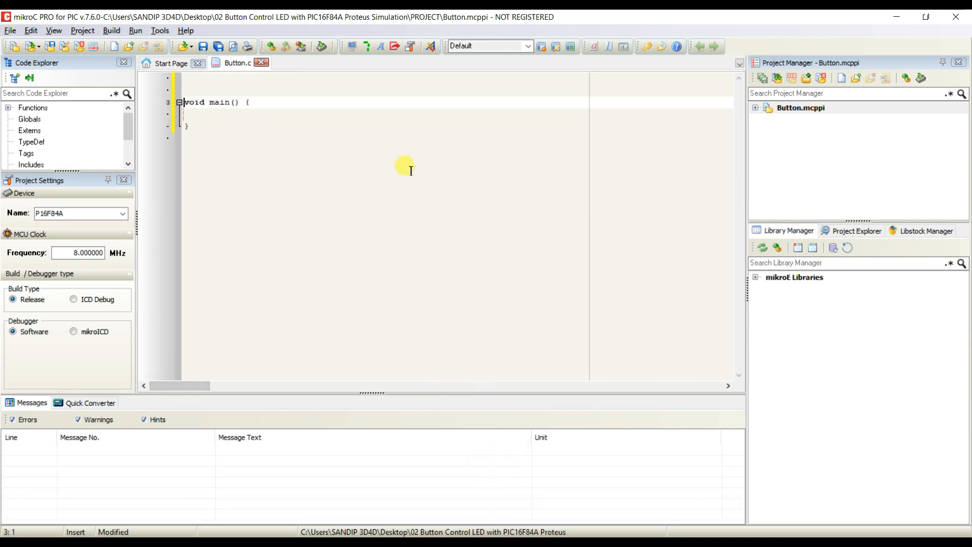
pyautogui.click(296, 103)
pyautogui.press('Return')
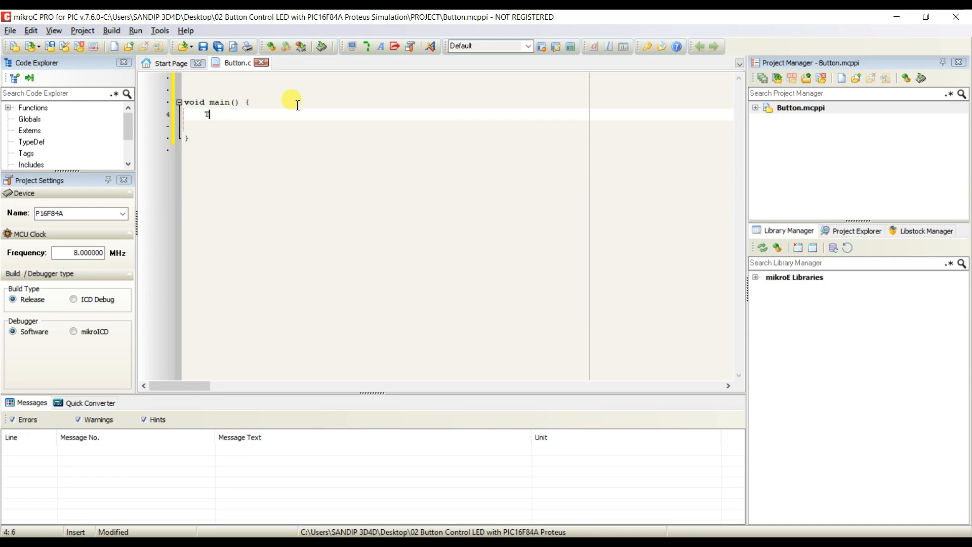
pyautogui.write('RIS')
pyautogui.write('B.F')
pyautogui.write('0 = ')
pyautogui.write('0')
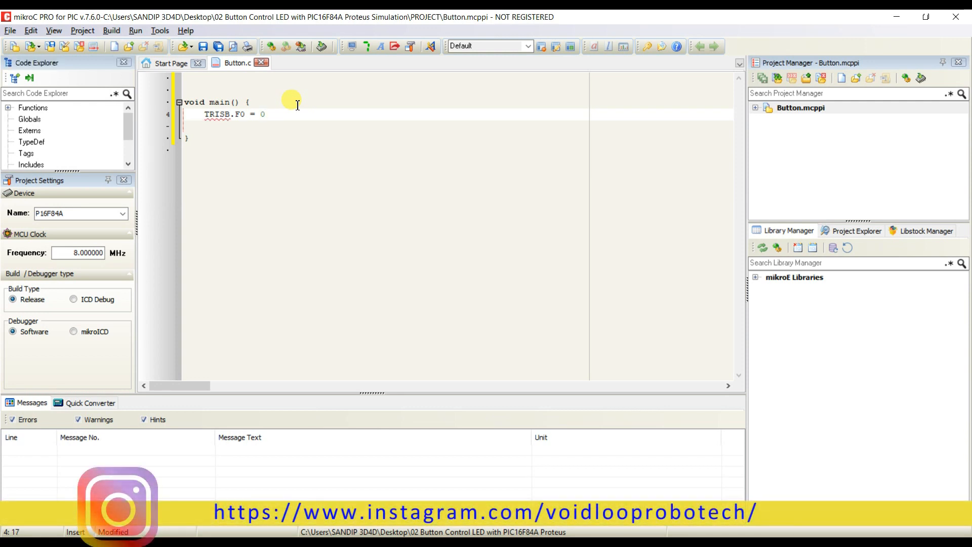
pyautogui.write('; ')
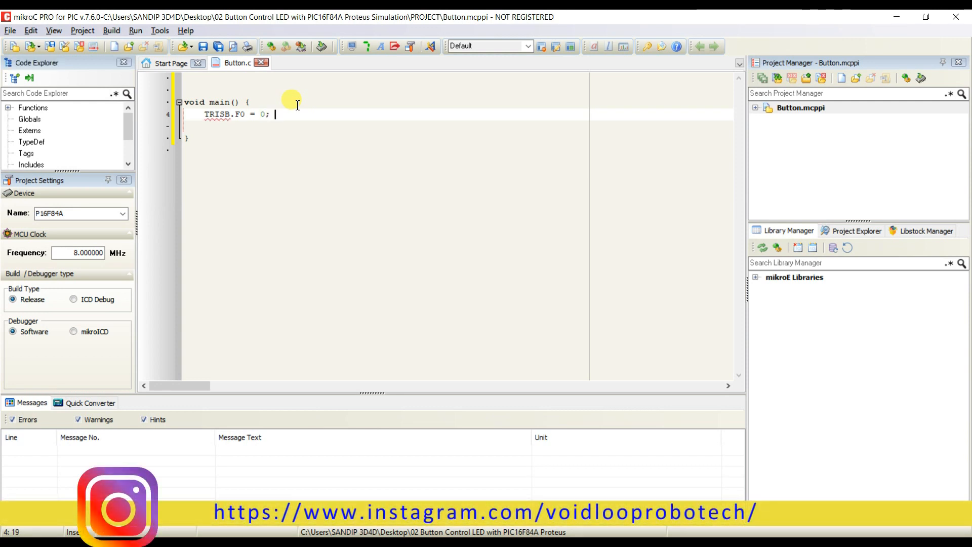
pyautogui.write(' //   ')
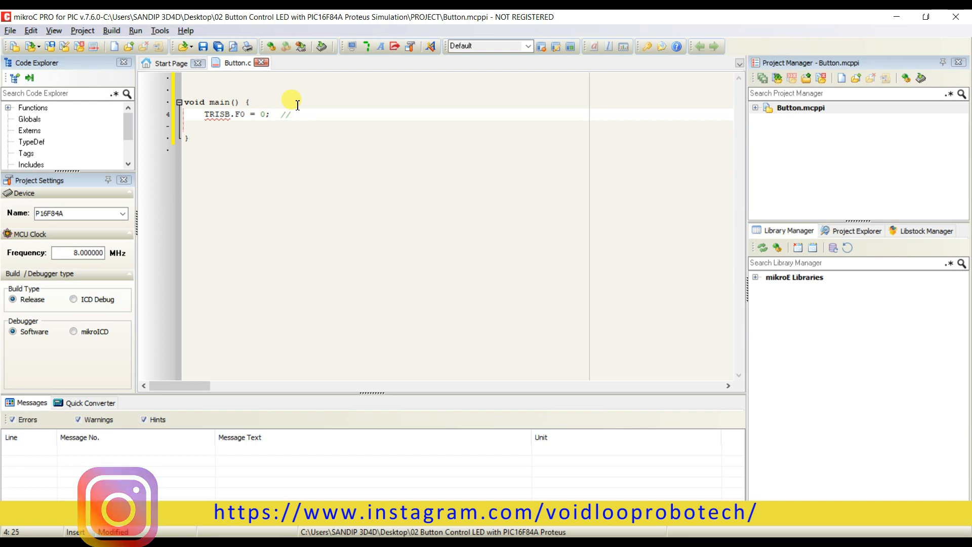
pyautogui.write('Se')
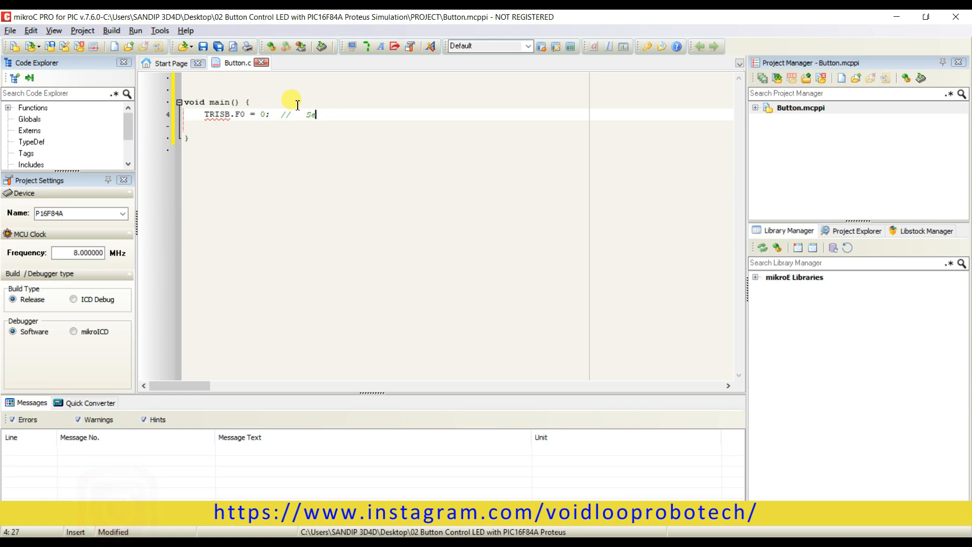
pyautogui.write('t B0 ')
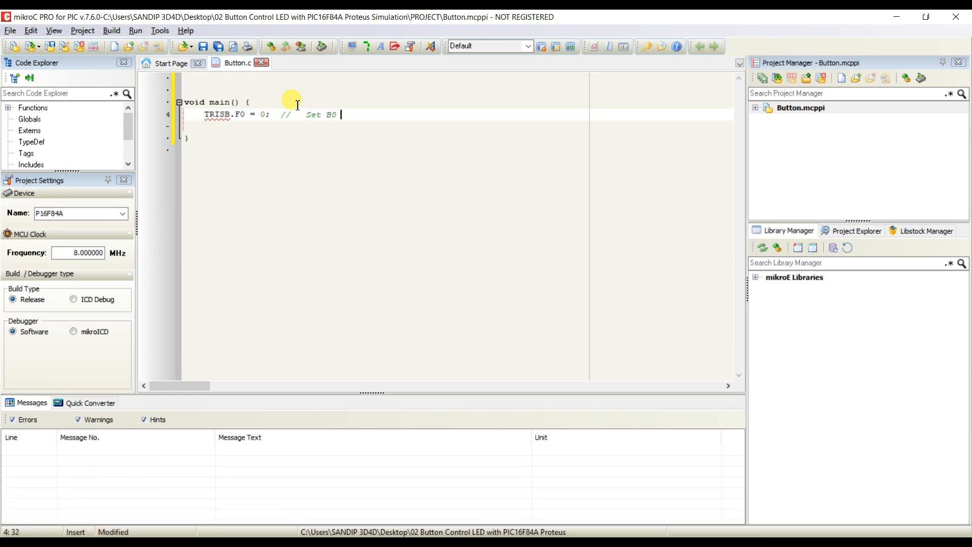
pyautogui.write('pin as ')
pyautogui.write('Outp')
pyautogui.write('ut')
# Add TRISA.F0 = 1; on the next line with the comment 'set A0 pin as Input'.
pyautogui.press('Return')
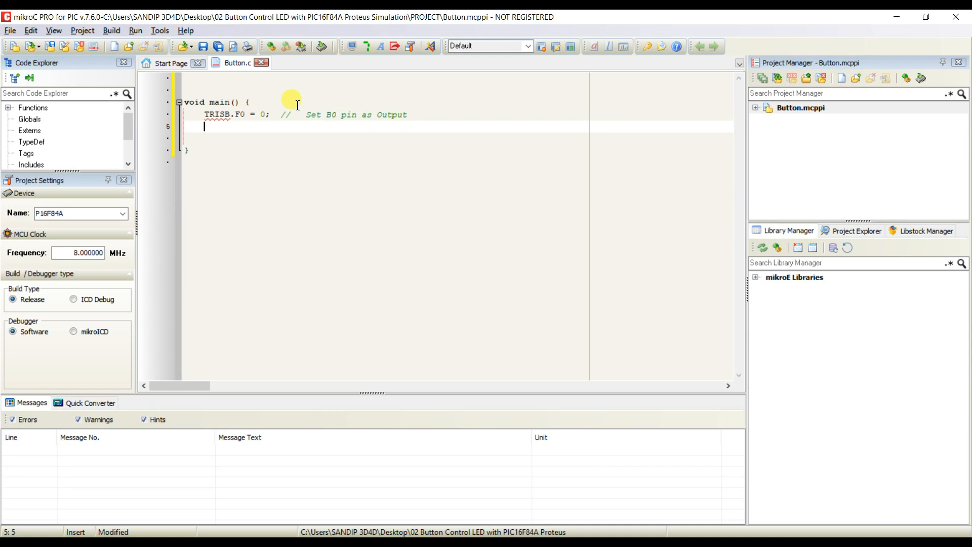
pyautogui.write('TRIS')
pyautogui.write('A')
pyautogui.write('.F')
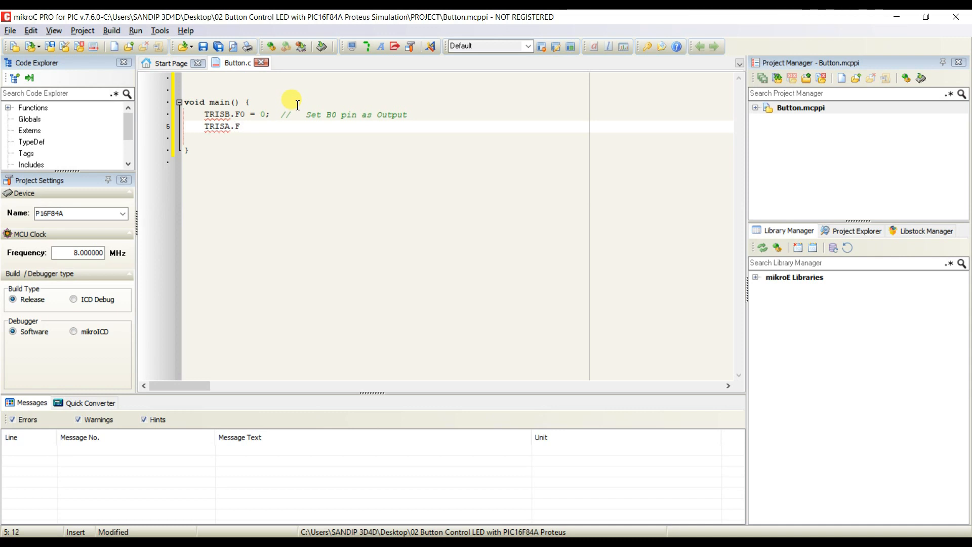
pyautogui.write('0 = ')
pyautogui.write('1')
pyautogui.write(';  ')
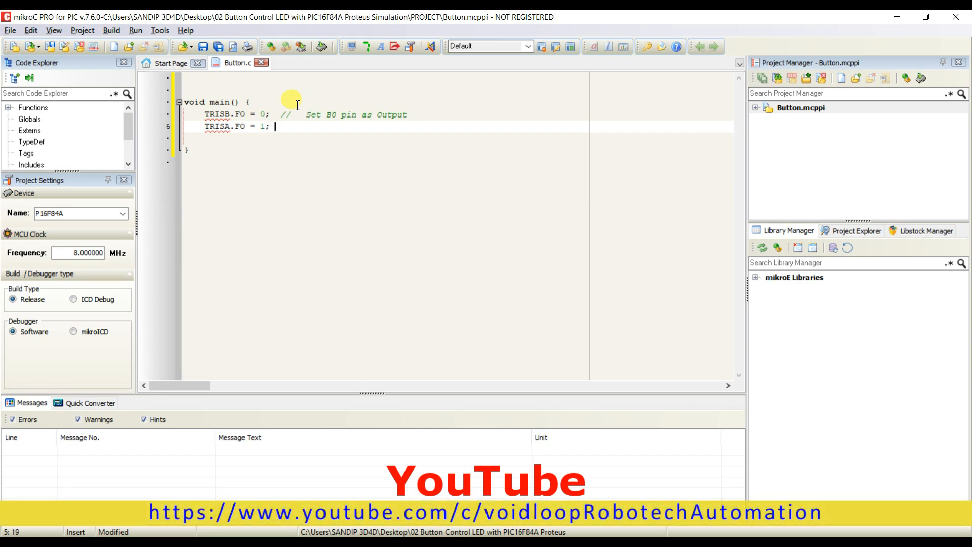
pyautogui.write('// set ')
pyautogui.write('A0 ')
pyautogui.write('pin ')
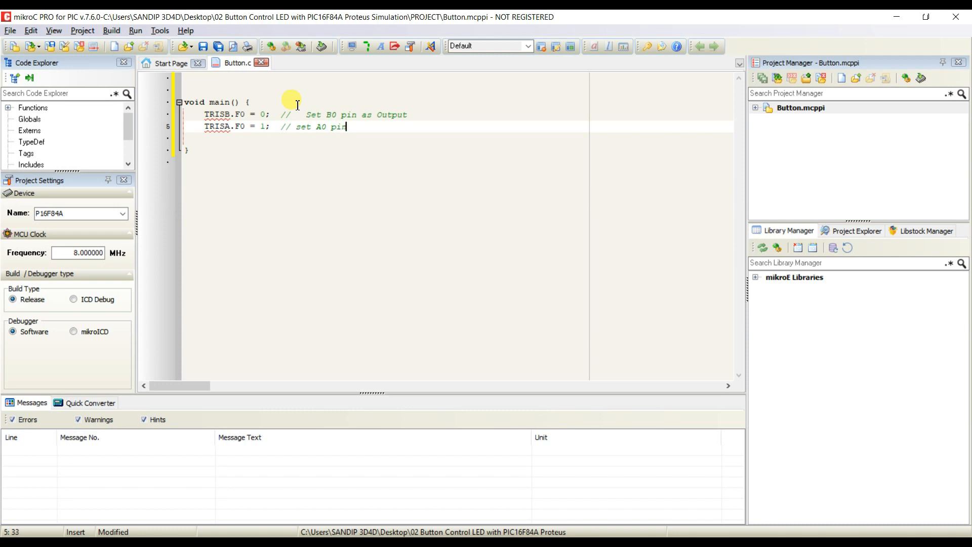
pyautogui.write('as ')
pyautogui.write('I')
pyautogui.write('n')
pyautogui.write('put;')
pyautogui.press('BackSpace')
pyautogui.write('t')
# Write a while(1) loop with braces and an empty body line below the TRIS lines.
pyautogui.press('Return')
pyautogui.write('w')
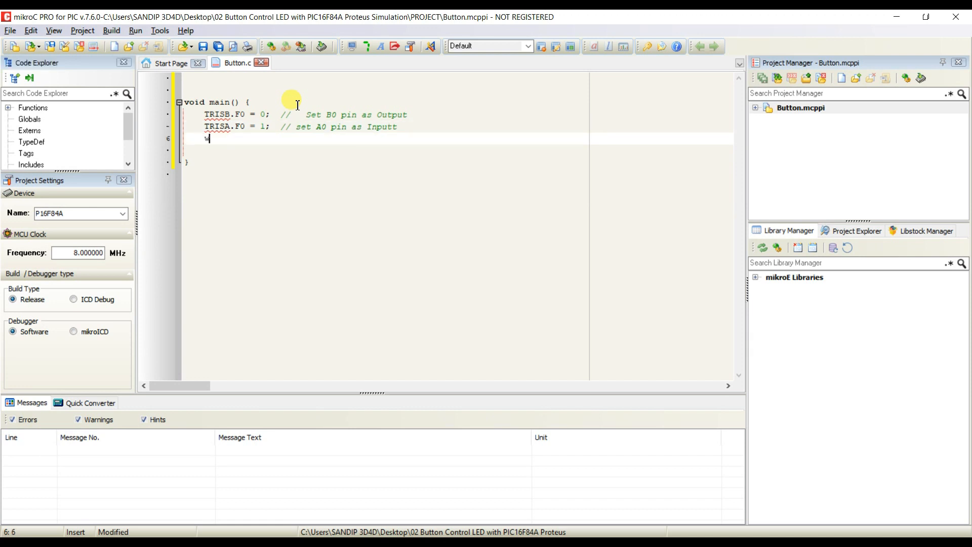
pyautogui.write('hile')
pyautogui.write('(')
pyautogui.press('Left')
pyautogui.write('1')
pyautogui.press('Right')
pyautogui.press('Return')
pyautogui.write('{')
pyautogui.press('Return')
pyautogui.press('Return')
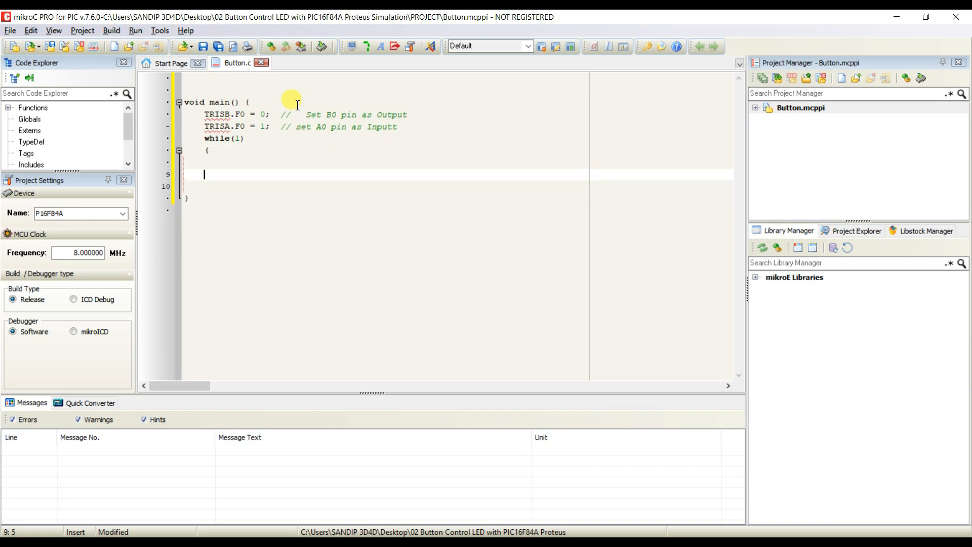
pyautogui.write('}')
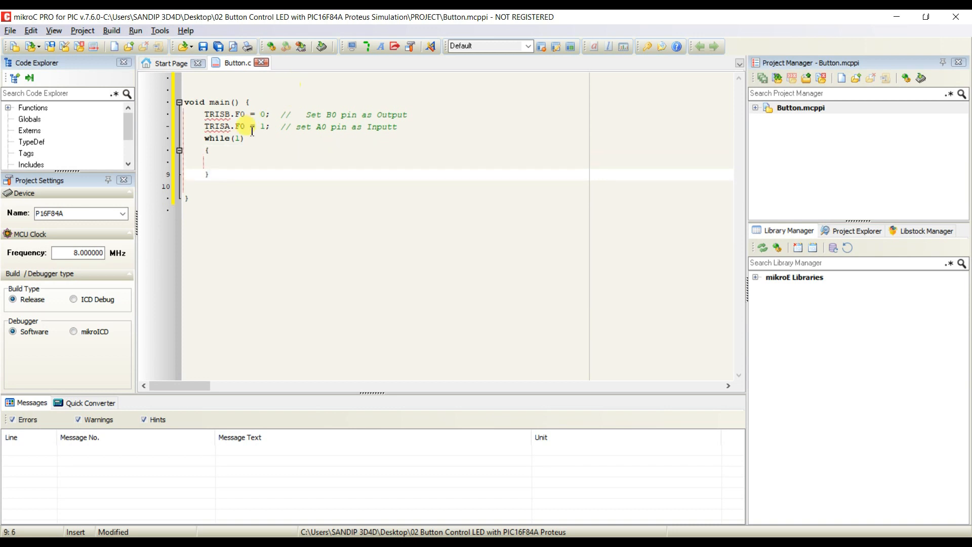
pyautogui.click(241, 150)
pyautogui.press('Return')
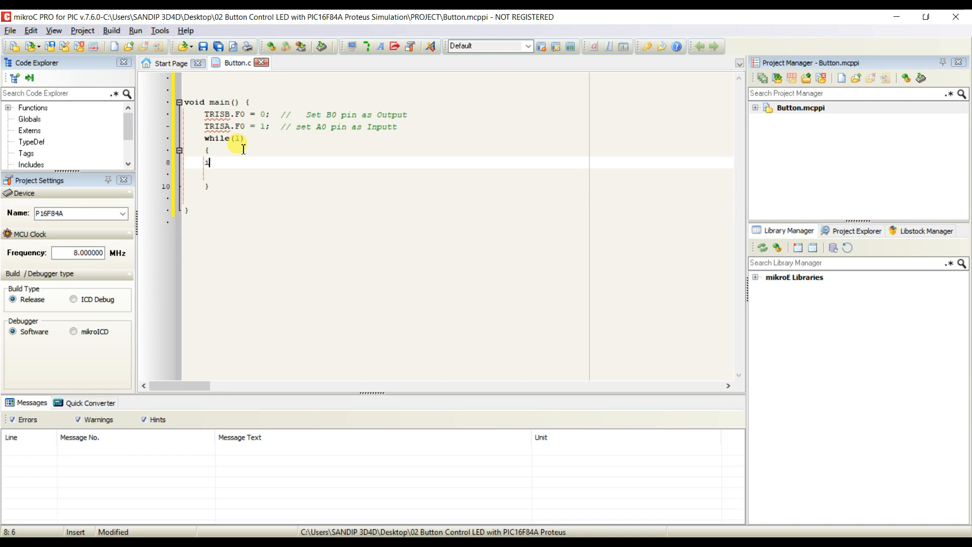
pyautogui.write('if()')
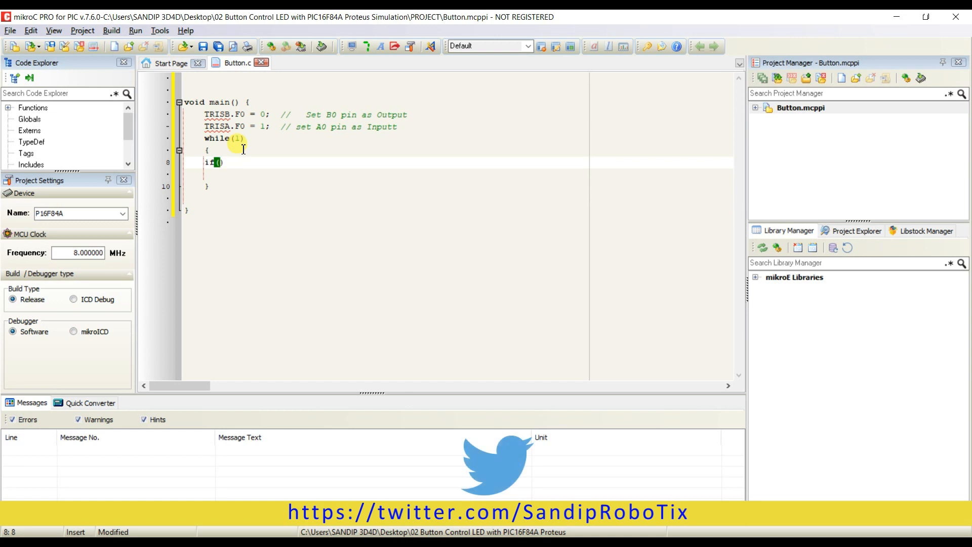
pyautogui.write('PORTB')
# Write if(PORTA.F0 == 1) inside the loop with its opening brace on its own line.
pyautogui.press('BackSpace')
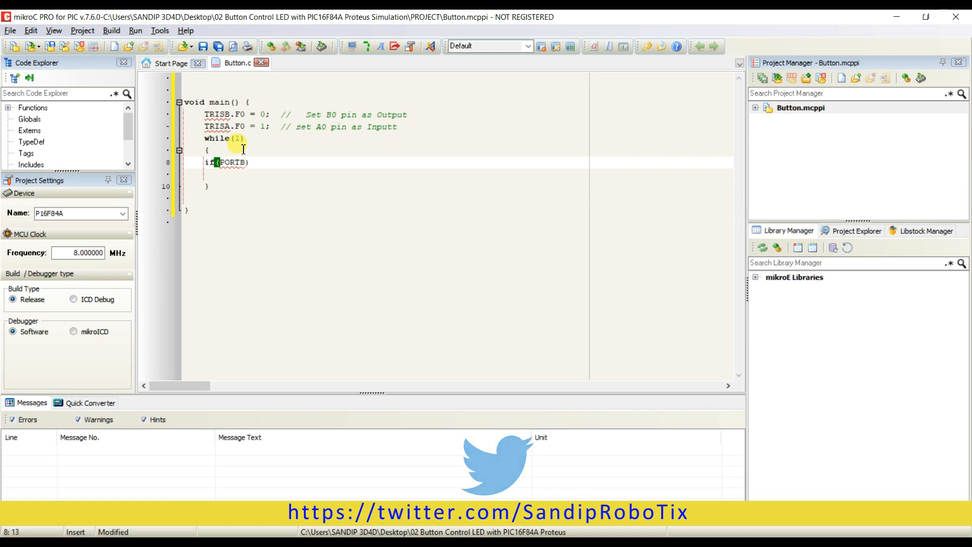
pyautogui.write('A')
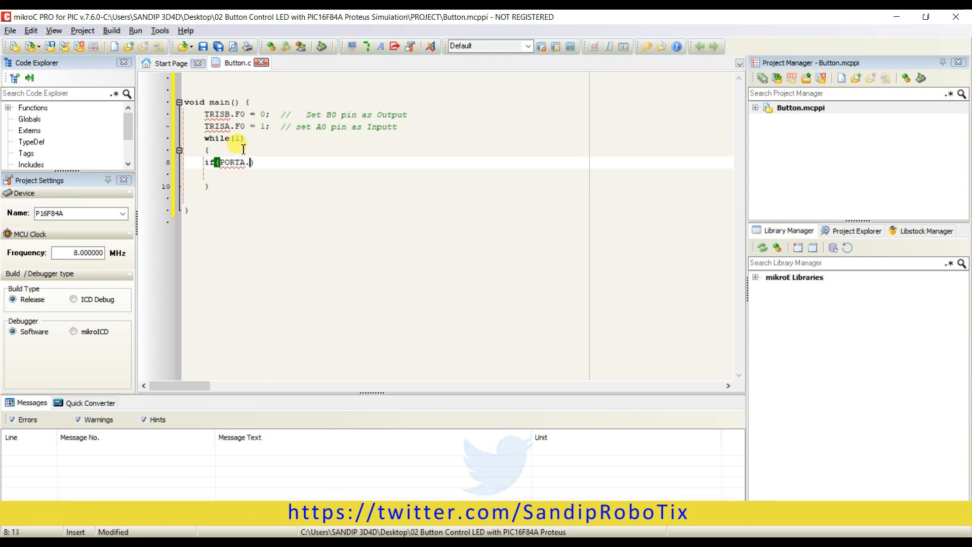
pyautogui.write('.F')
pyautogui.write('0')
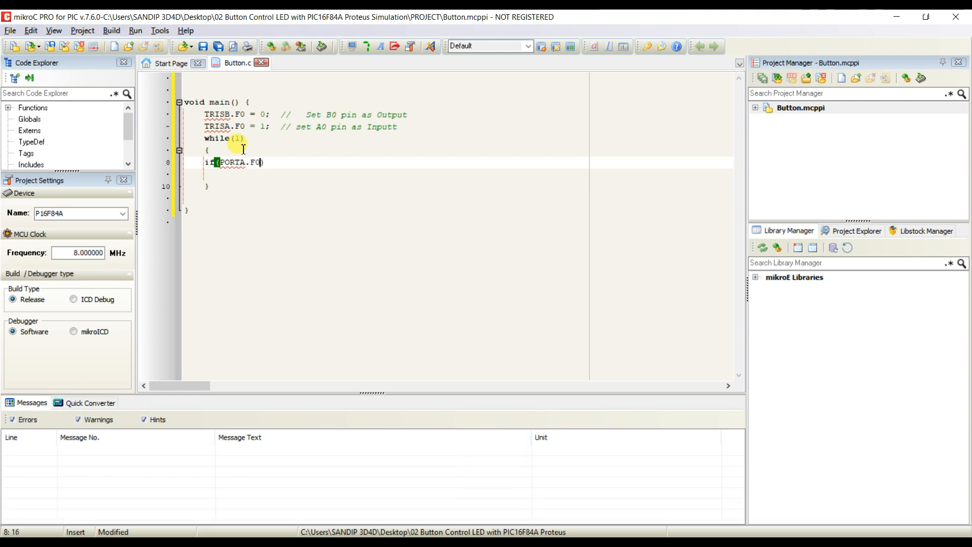
pyautogui.write(' == ')
pyautogui.write('1)')
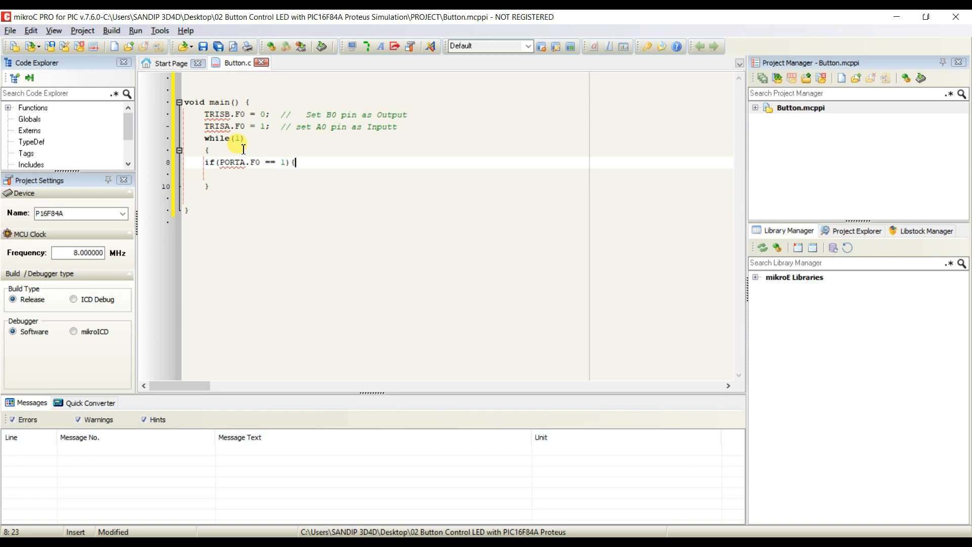
pyautogui.write('}')
pyautogui.press('Return')
pyautogui.press('Return')
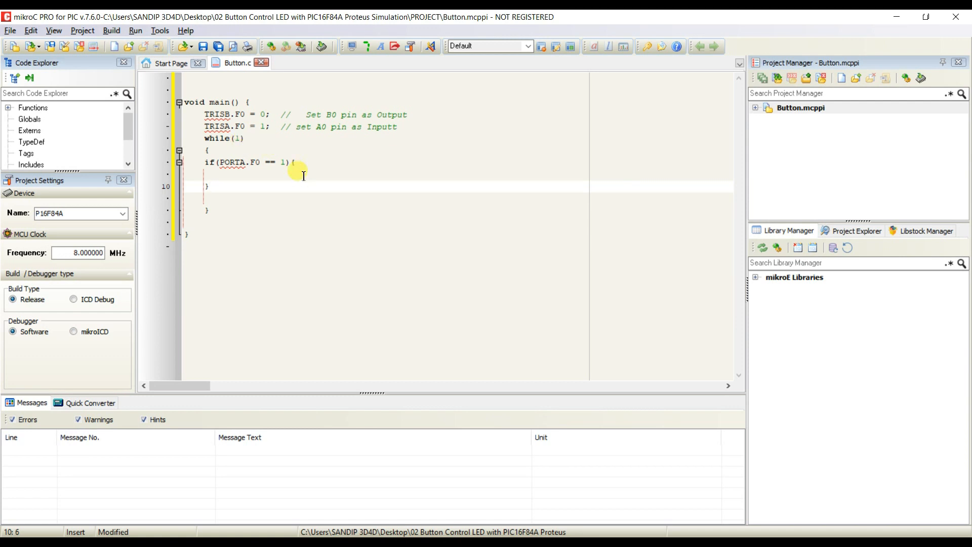
pyautogui.click(290, 162)
pyautogui.press('Return')
pyautogui.click(224, 177)
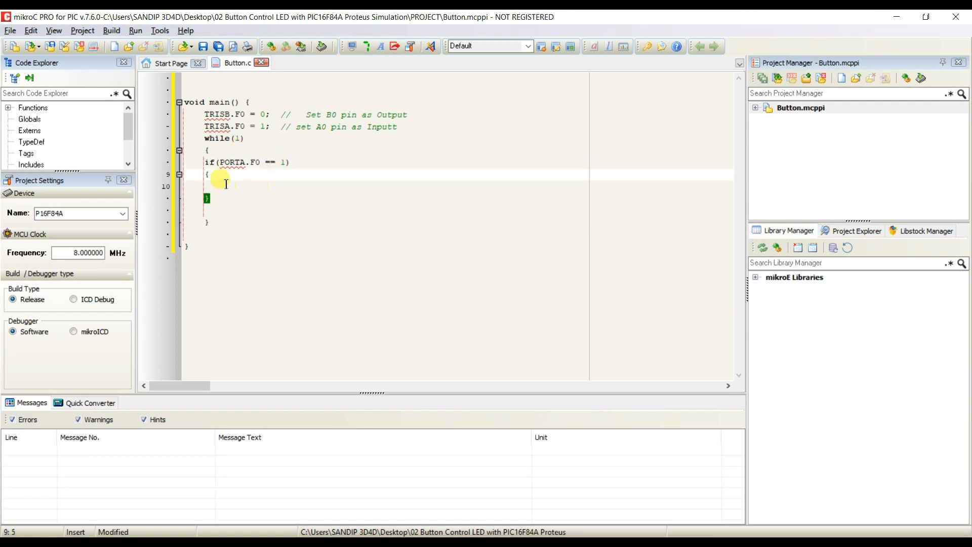
pyautogui.press('Return')
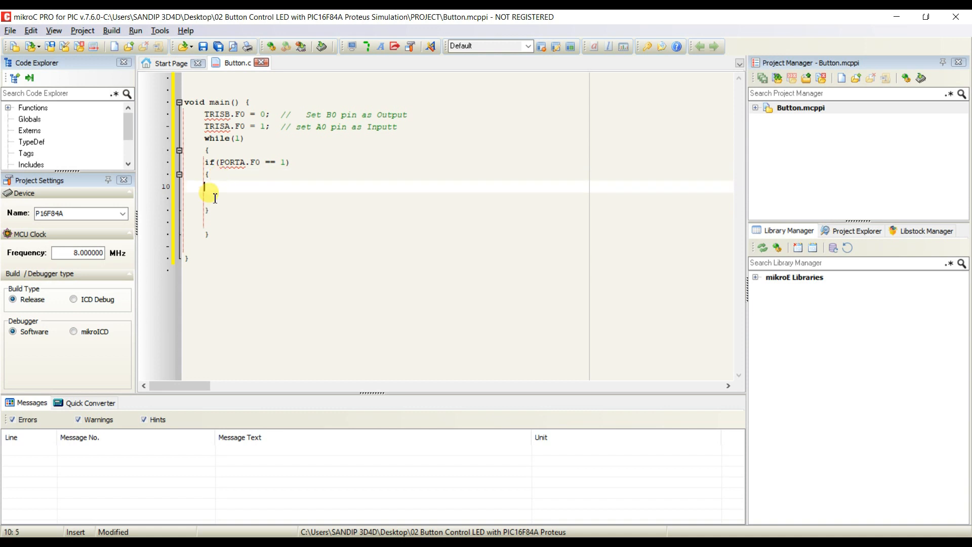
pyautogui.write('PORT')
pyautogui.write('B.')
pyautogui.write('F0')
pyautogui.write(' = 1')
pyautogui.write(';')
# Add PORTB.F0 = 1; // led turn ON inside the if block, fixing typos.
pyautogui.press('BackSpace')
pyautogui.write('//')
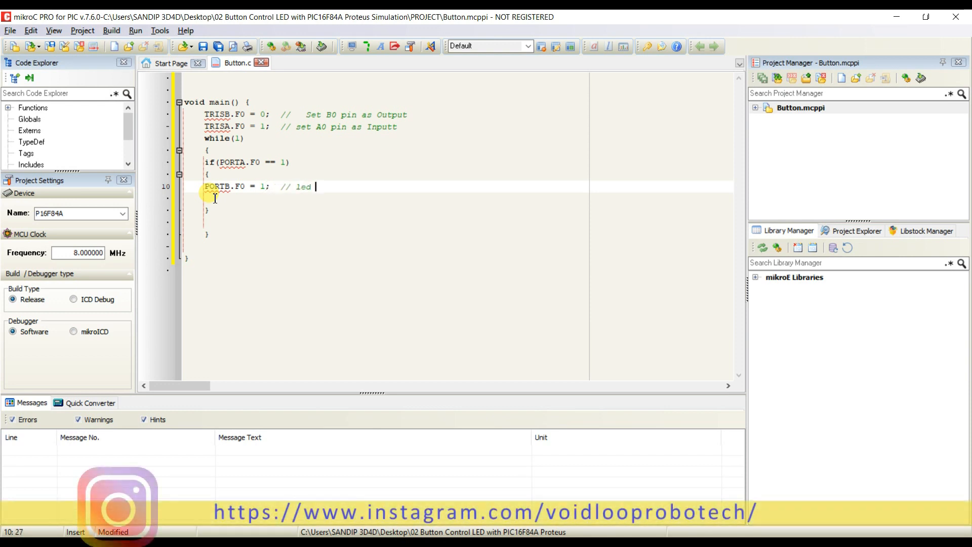
pyautogui.write(' led turn ')
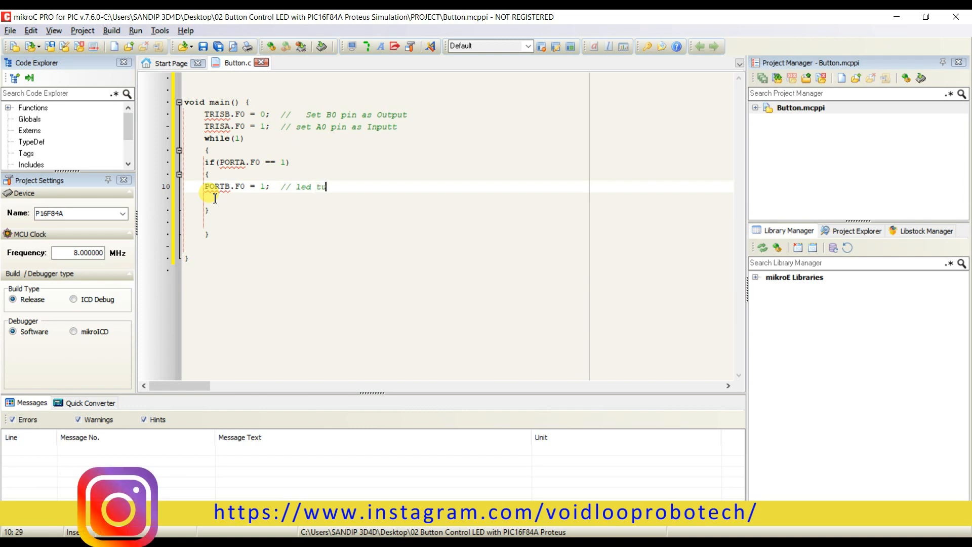
pyautogui.write('on')
pyautogui.press('BackSpace')
pyautogui.press('BackSpace')
pyautogui.write('ON')
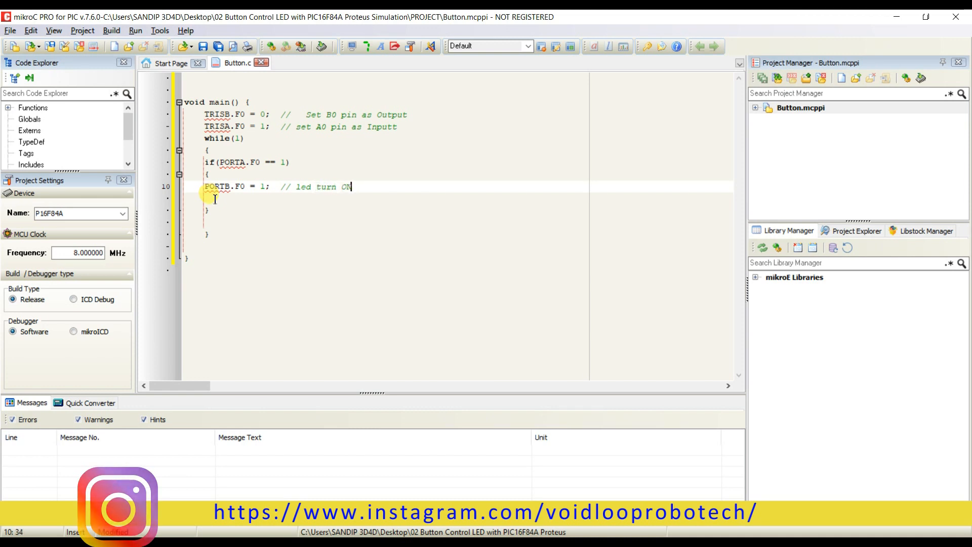
pyautogui.click(212, 199)
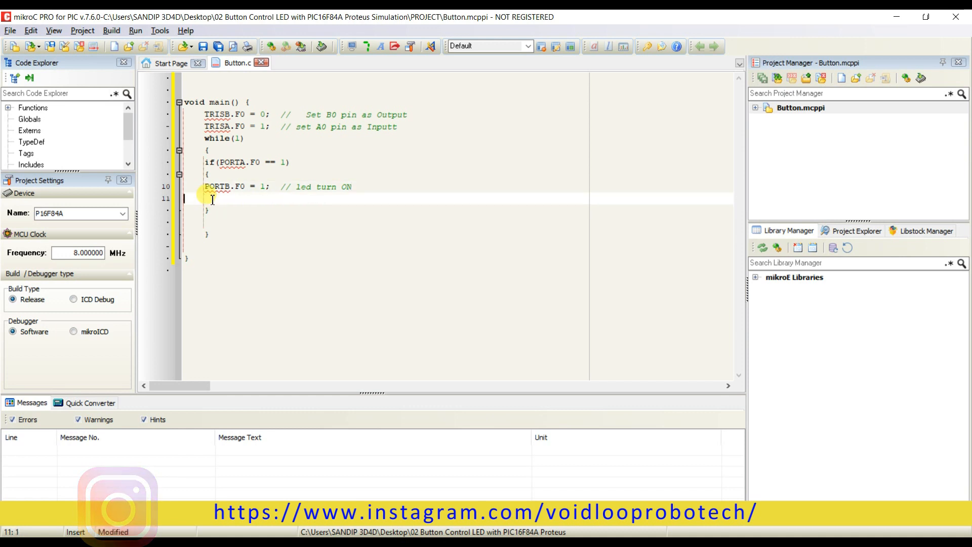
pyautogui.press('BackSpace')
pyautogui.press('BackSpace')
# Add an else block setting PORTB.F0 = 0; with the comment 'led turn OFF'.
pyautogui.click(211, 200)
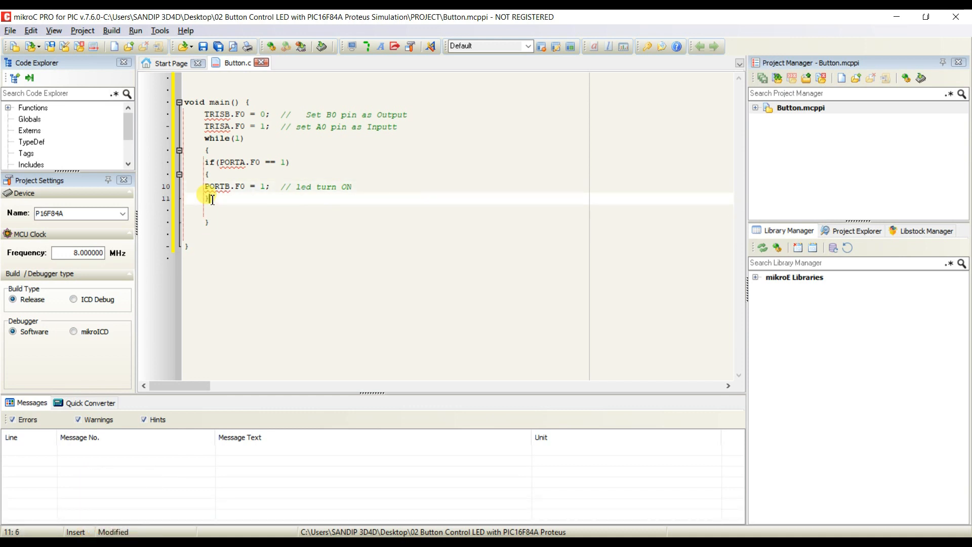
pyautogui.press('End')
pyautogui.press('Return')
pyautogui.write('else')
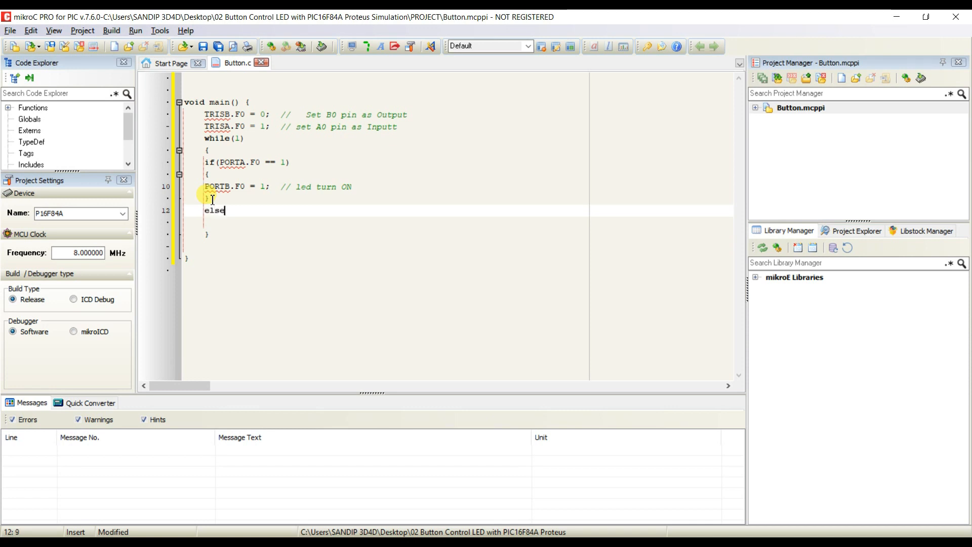
pyautogui.press('Return')
pyautogui.write('{')
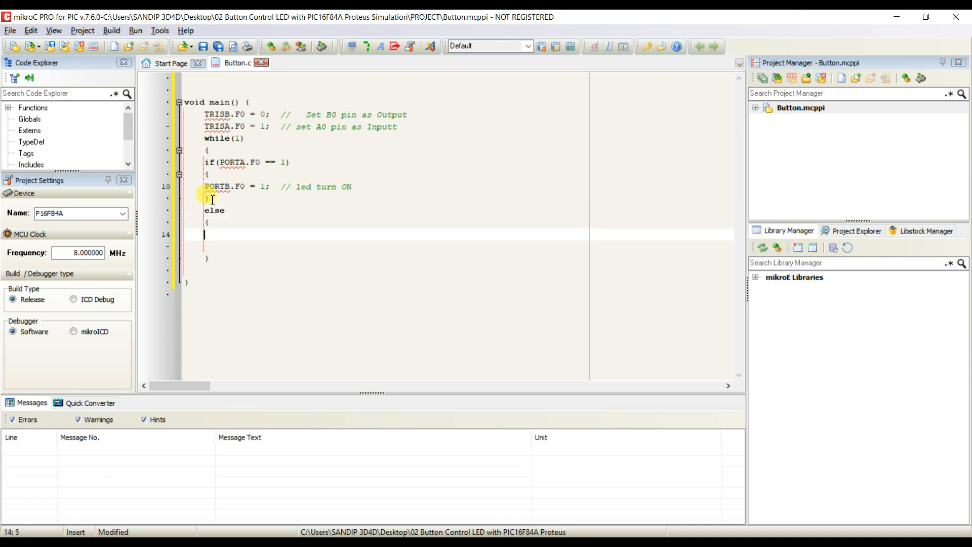
pyautogui.press('Return')
pyautogui.press('Return')
pyautogui.write('PORTB')
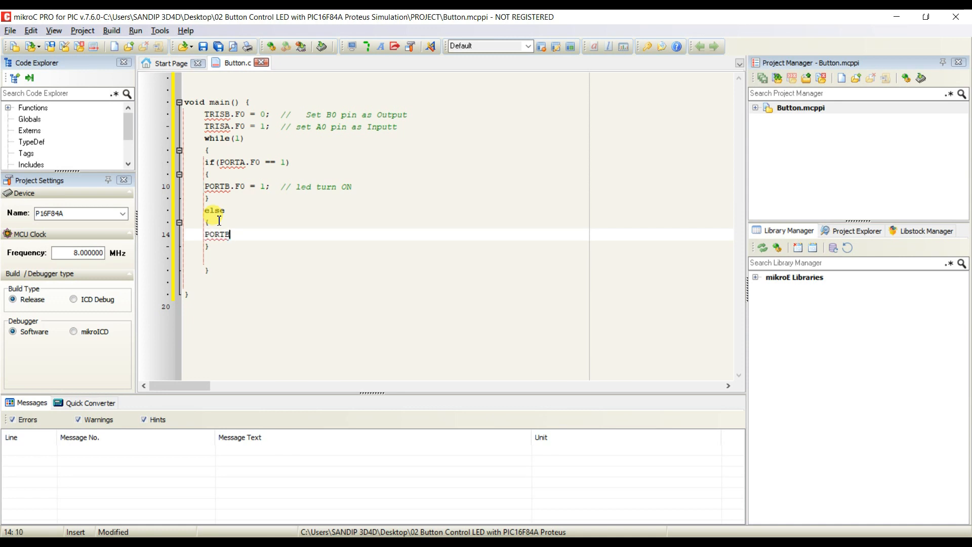
pyautogui.write('.F0')
pyautogui.write(' = 0;  // led turn OFF')
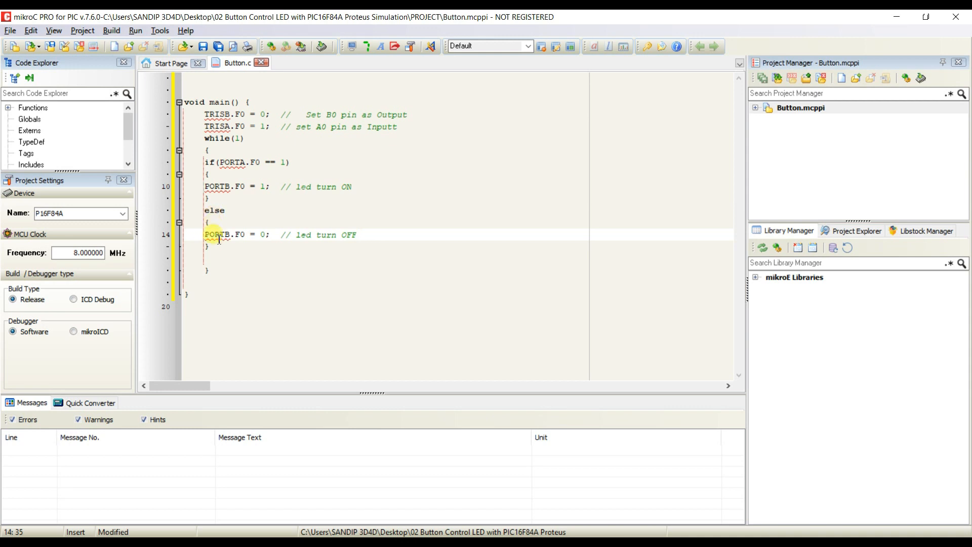
# Save Button.c, build the project successfully, and switch back to Proteus.
pyautogui.click(203, 47)
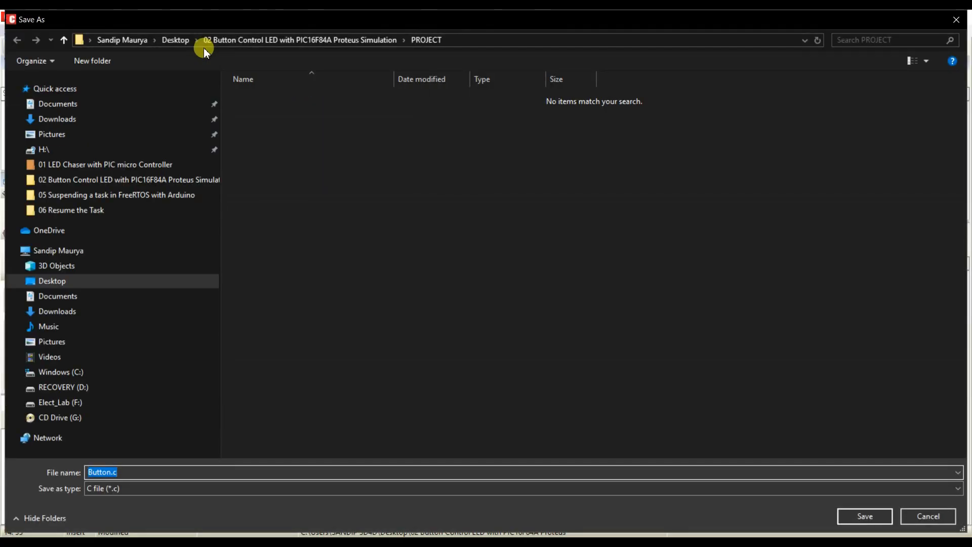
pyautogui.press('Return')
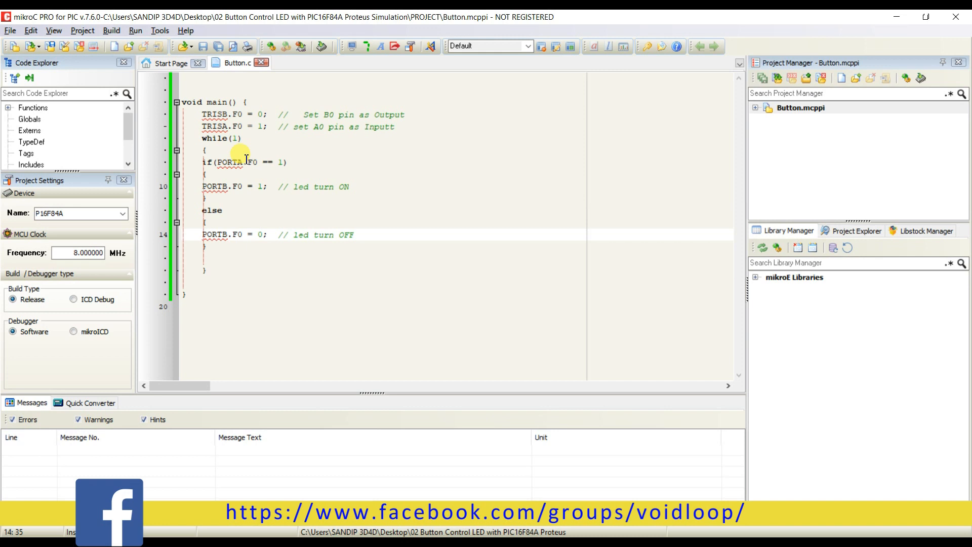
pyautogui.click(270, 51)
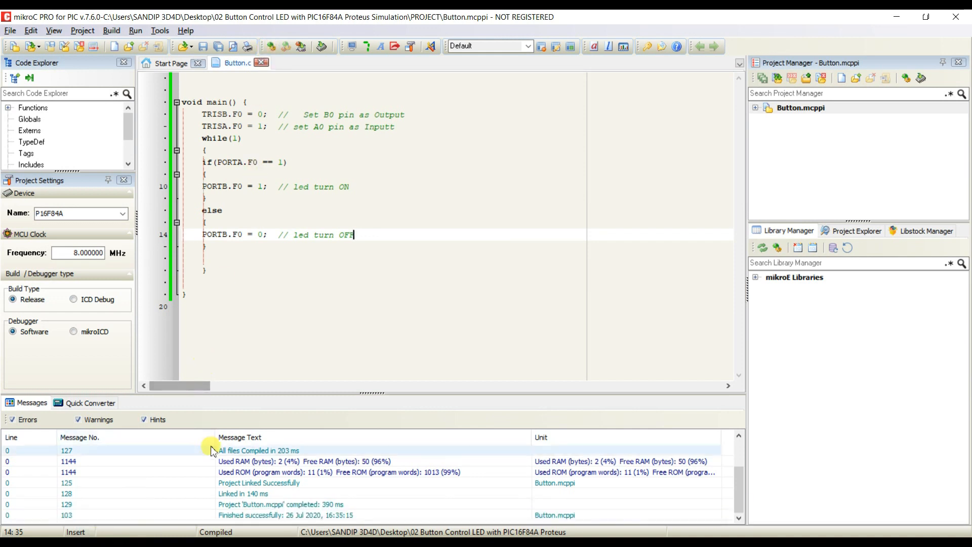
pyautogui.click(222, 483)
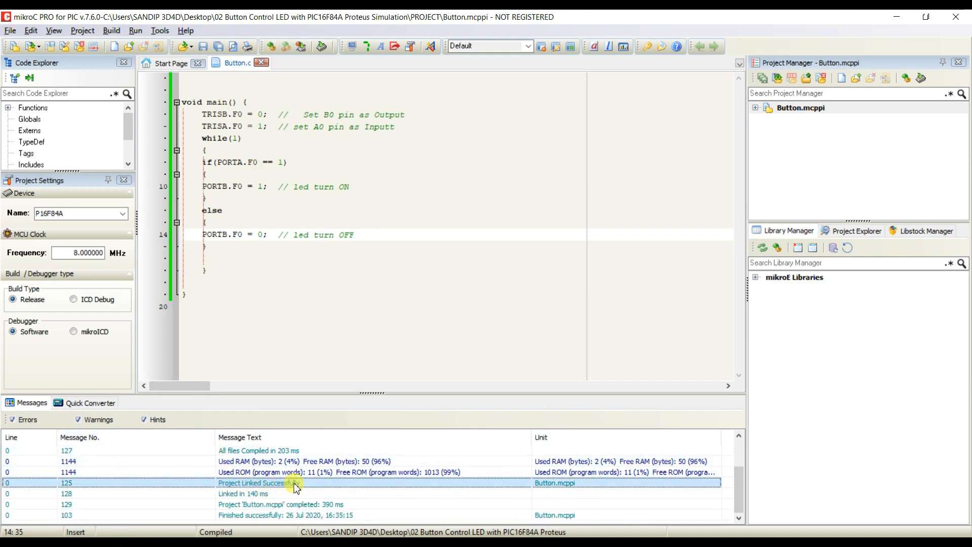
pyautogui.click(456, 282)
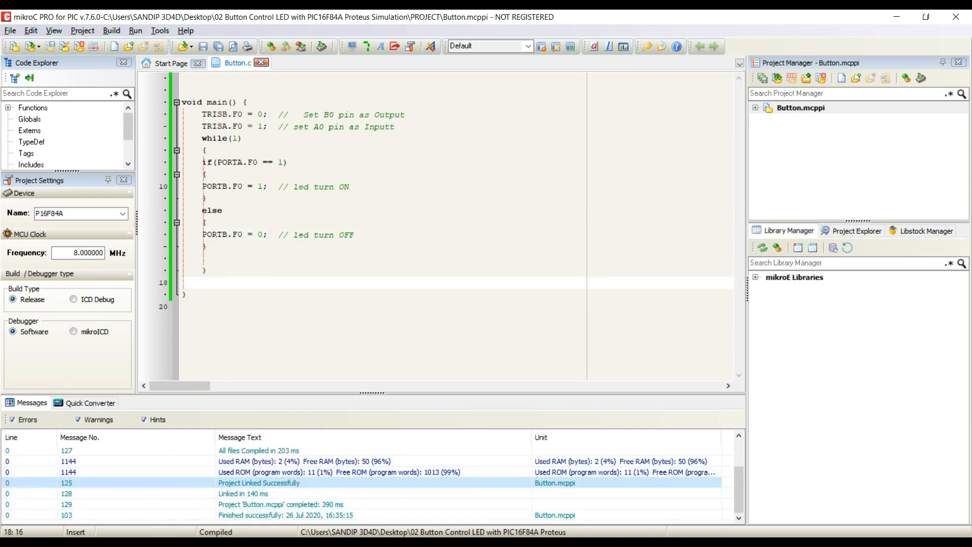
pyautogui.hotkey('alt', 'Tab')
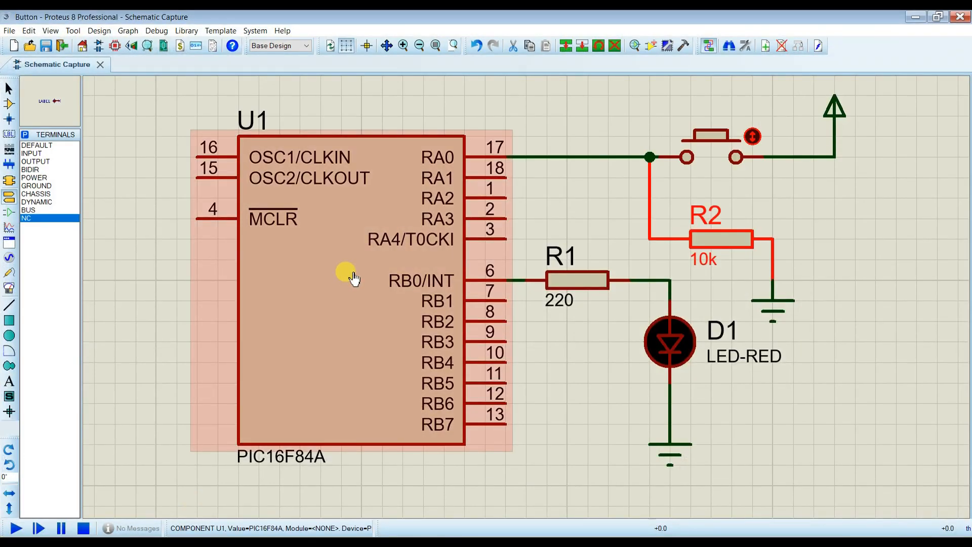
# Set U1's program file to Button.hex from the PROJECT folder.
pyautogui.click(326, 289)
pyautogui.hotkey('ctrl', 'e')
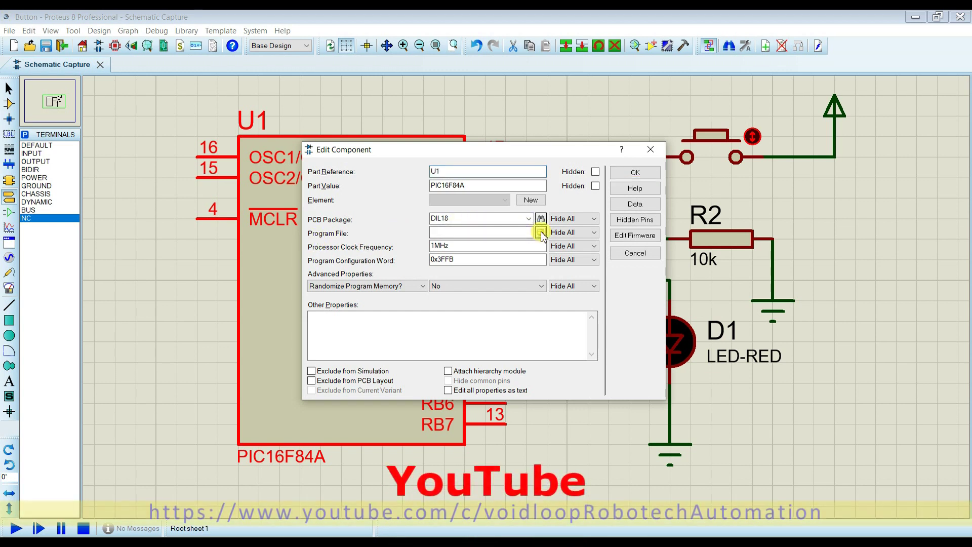
pyautogui.click(540, 233)
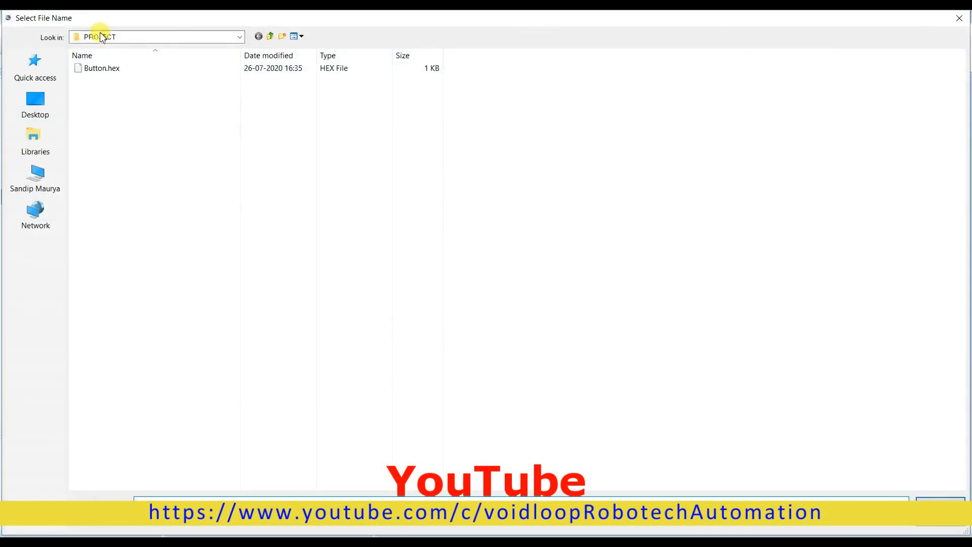
pyautogui.click(101, 68)
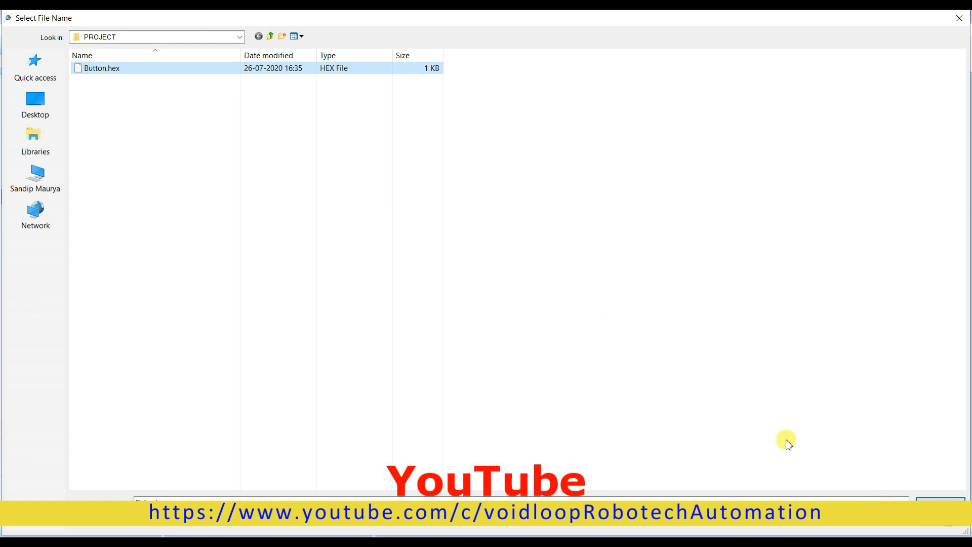
pyautogui.click(940, 503)
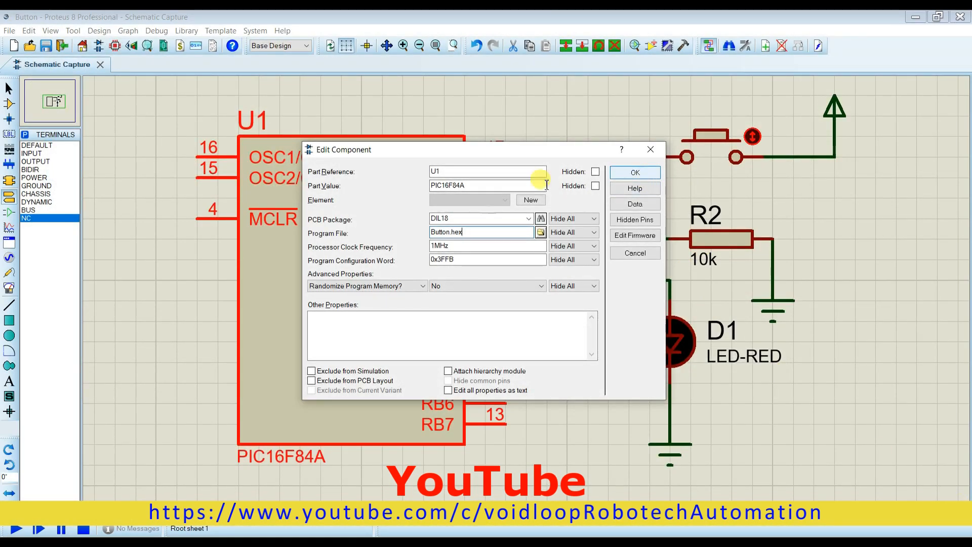
# Change U1's processor clock frequency to 8MHz and apply the settings.
pyautogui.click(437, 245)
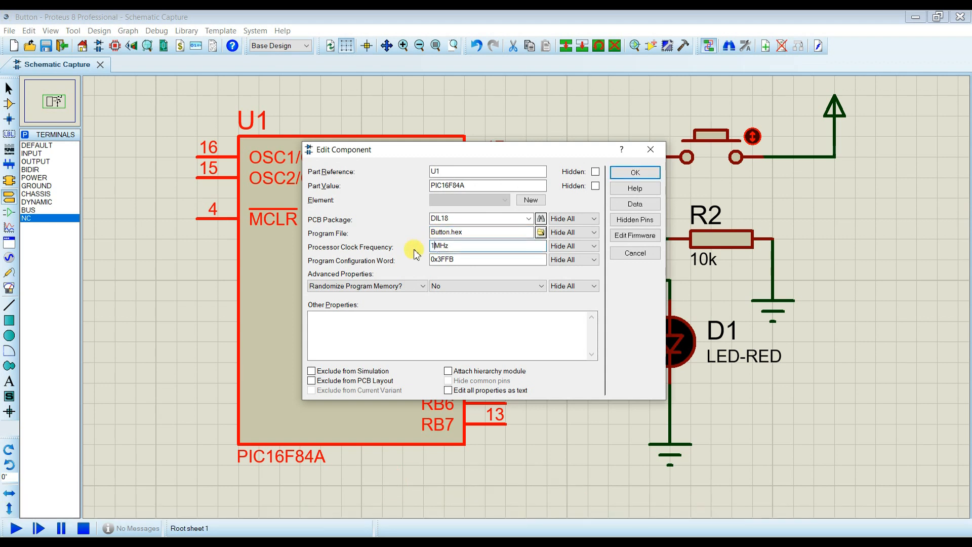
pyautogui.press('BackSpace')
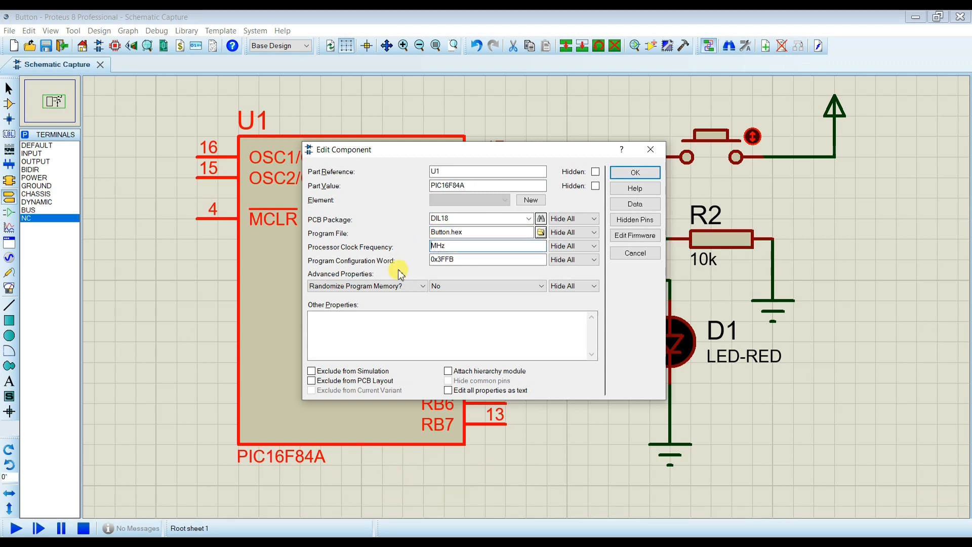
pyautogui.write('8')
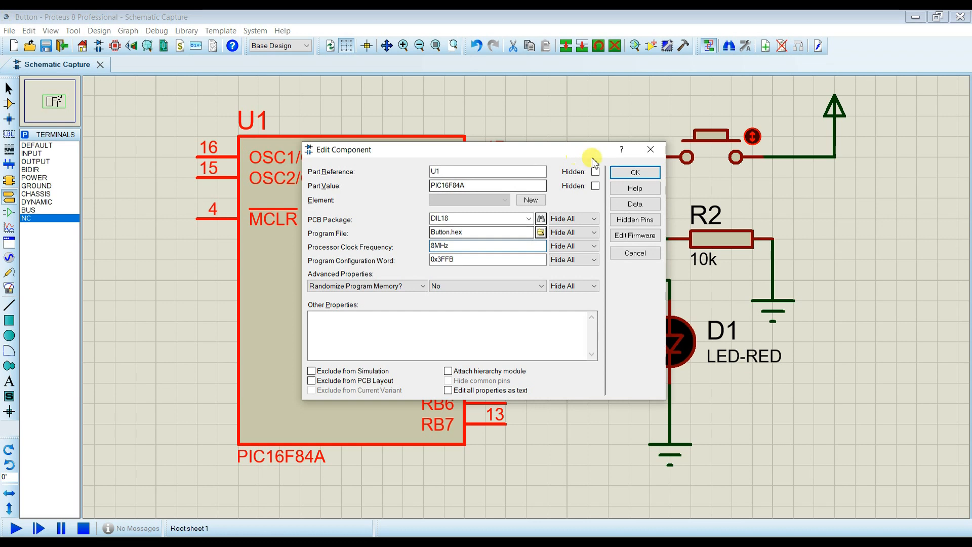
pyautogui.click(635, 172)
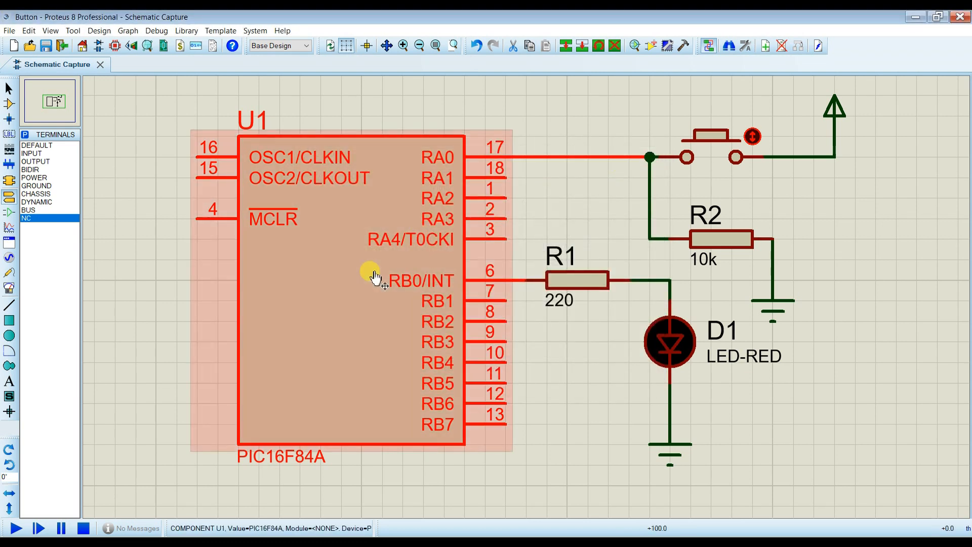
# Run the simulation and press the push button repeatedly, lighting LED D1 on each press.
pyautogui.click(17, 529)
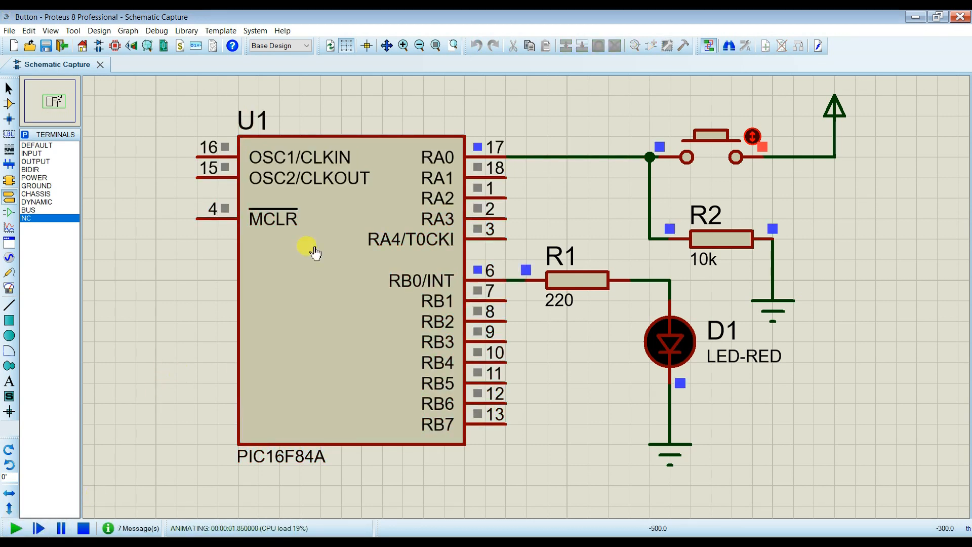
pyautogui.click(714, 139)
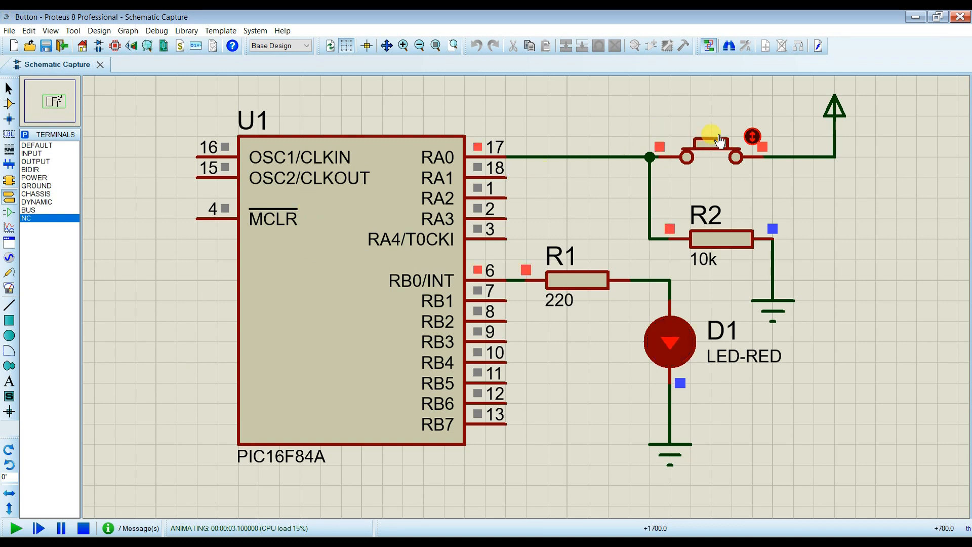
pyautogui.click(719, 140)
pyautogui.click(718, 140)
pyautogui.click(719, 140)
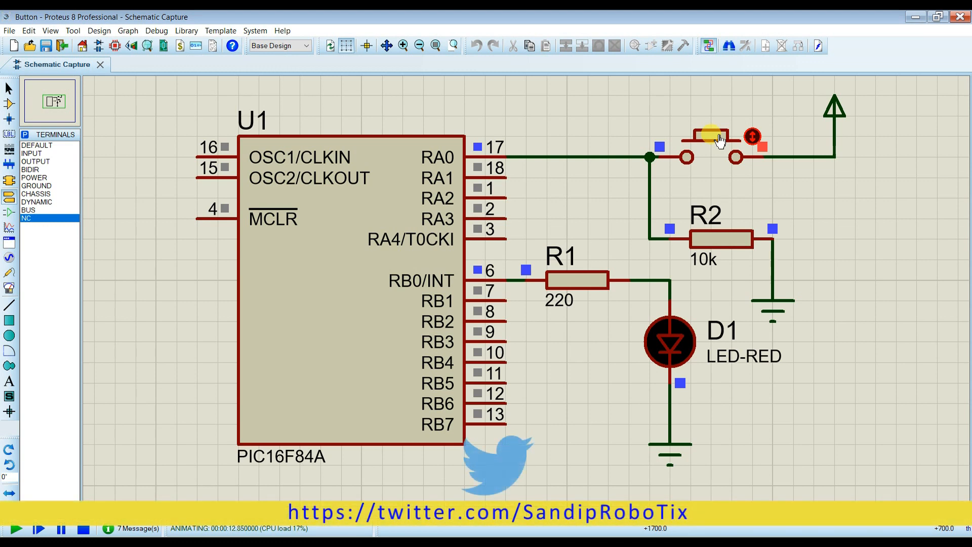
pyautogui.click(719, 140)
pyautogui.click(718, 140)
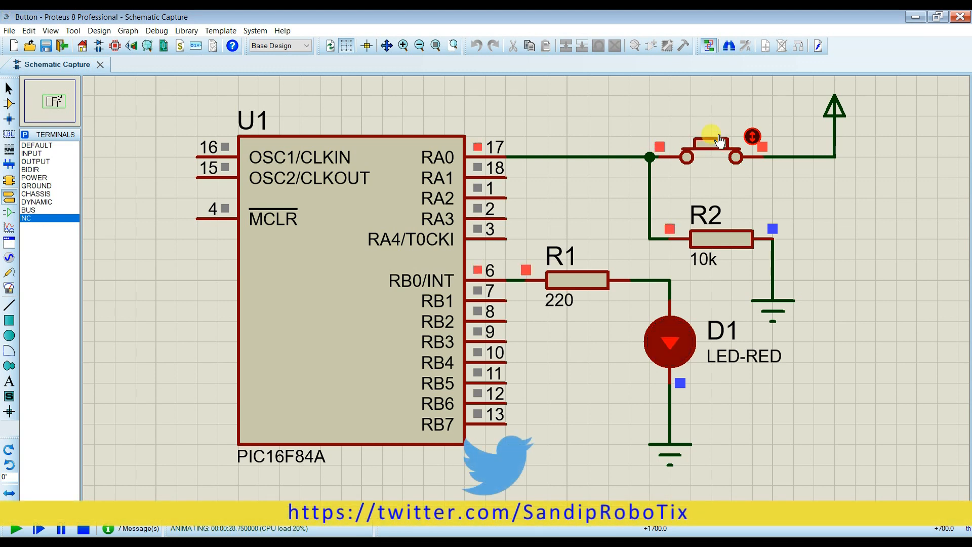
pyautogui.click(719, 140)
pyautogui.click(718, 141)
pyautogui.click(719, 141)
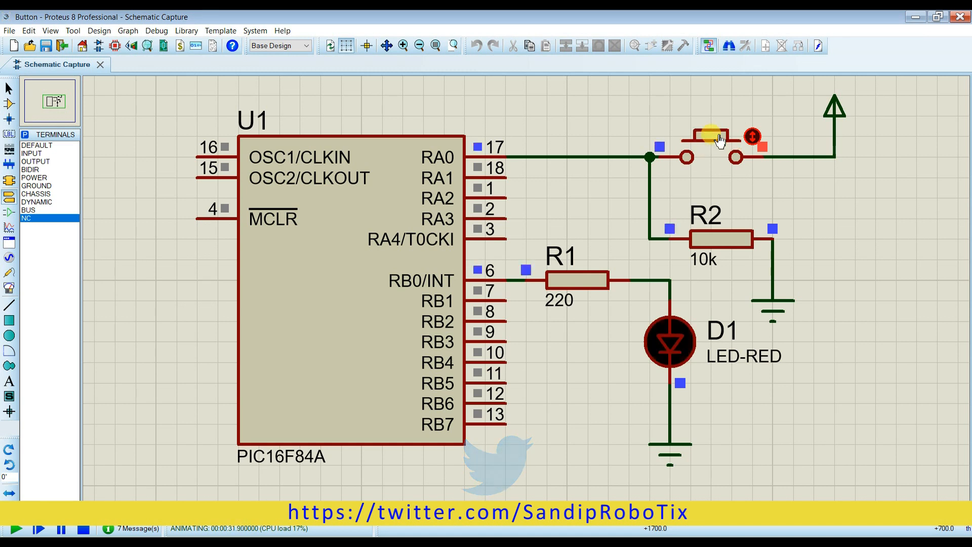